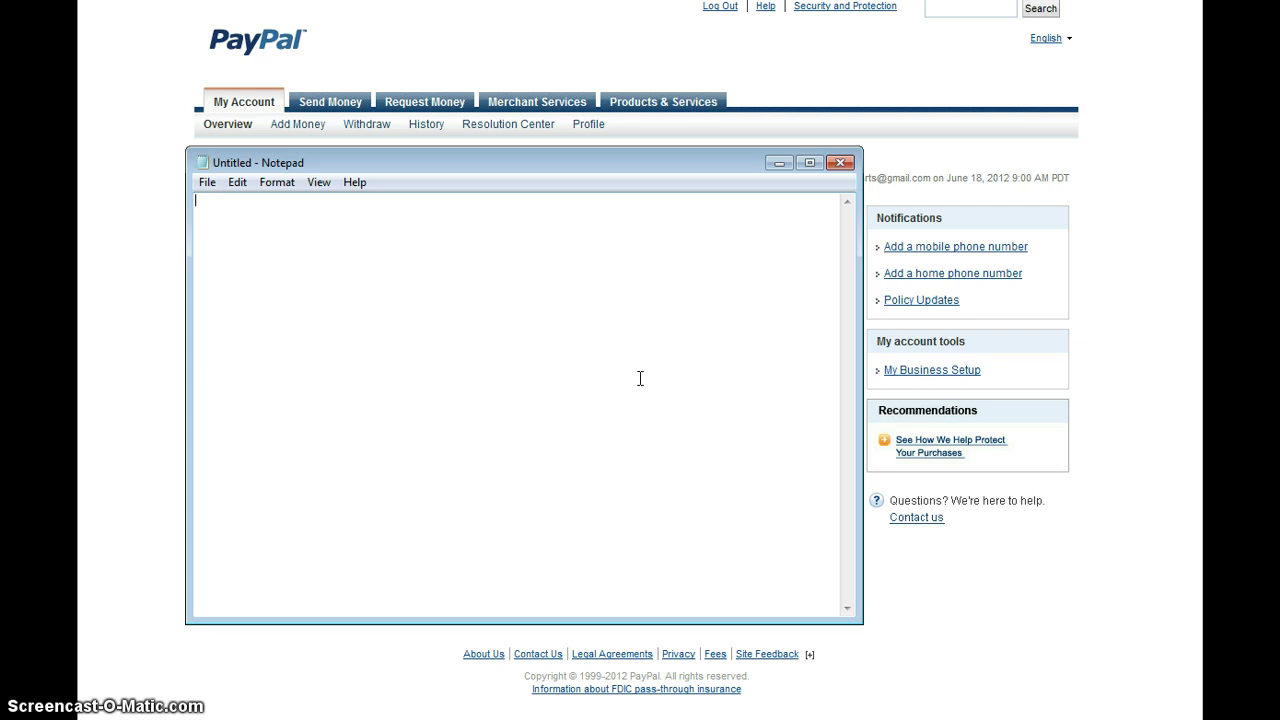
Step: Bring the PayPal account overview window in front of the empty Notepad window
{"action": "left_click", "coordinate": [657, 381]}
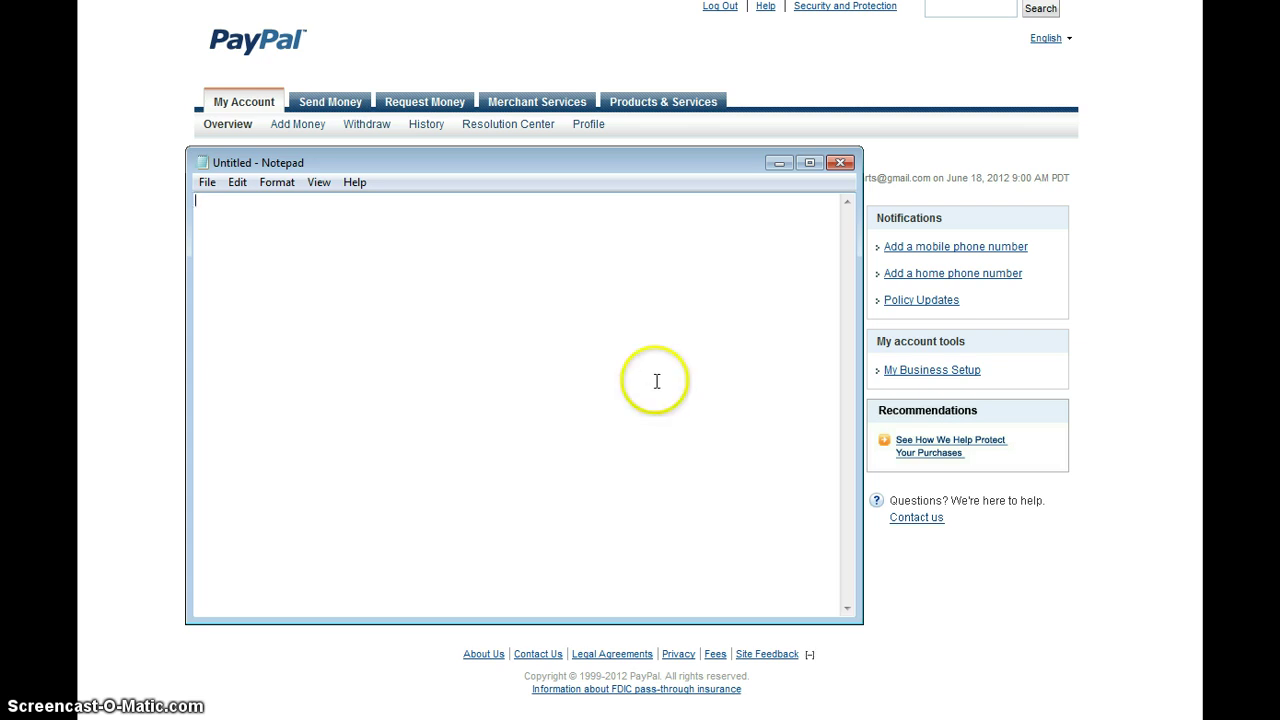
{"action": "left_click", "coordinate": [557, 107]}
Step: Go from Merchant Services to creating a payment button, leaving the button type as Buy Now
{"action": "left_click", "coordinate": [557, 105]}
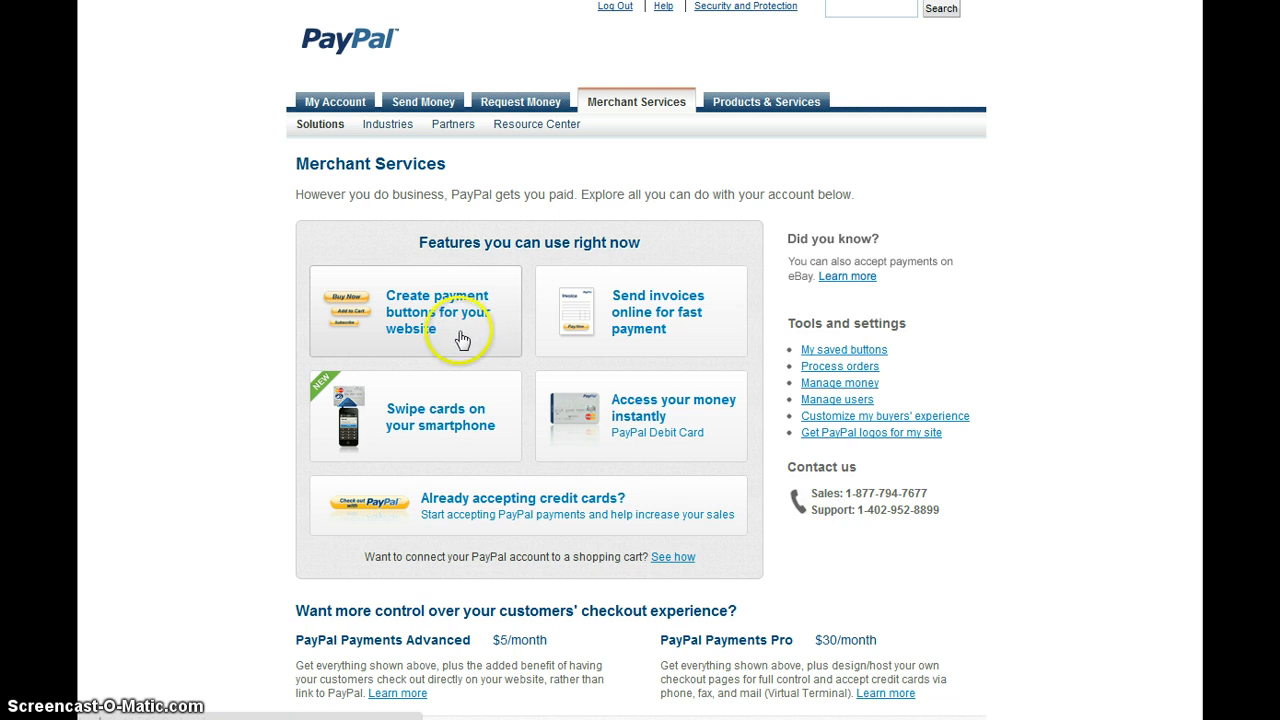
{"action": "left_click", "coordinate": [463, 345]}
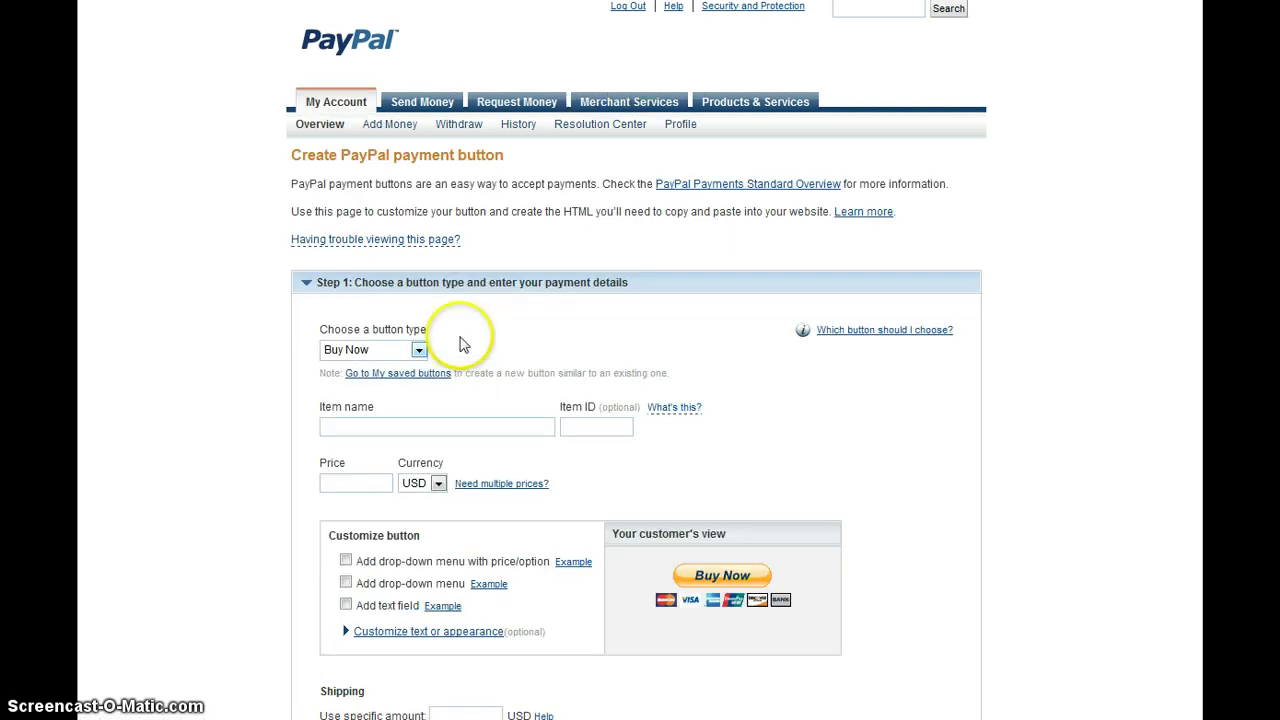
{"action": "scroll", "coordinate": [457, 335], "scroll_direction": "down", "scroll_amount": 2}
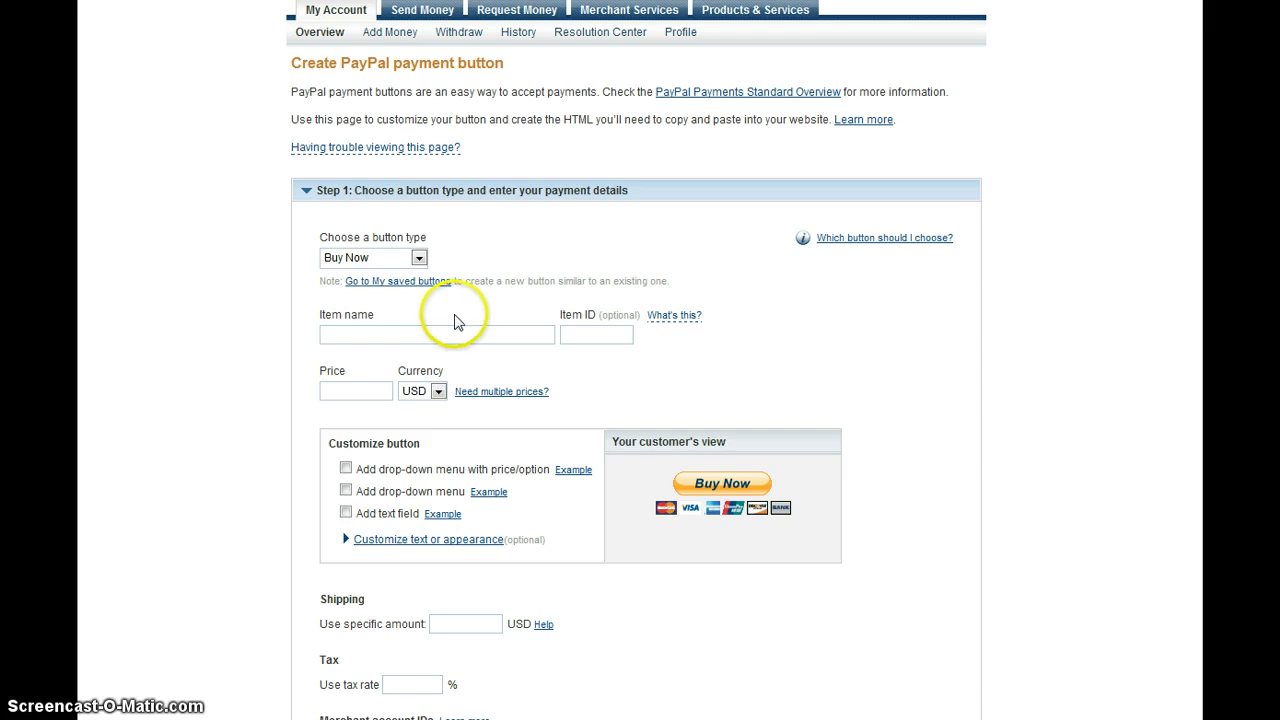
{"action": "scroll", "coordinate": [454, 321], "scroll_direction": "down", "scroll_amount": 4}
{"action": "scroll", "coordinate": [451, 317], "scroll_direction": "up", "scroll_amount": 2}
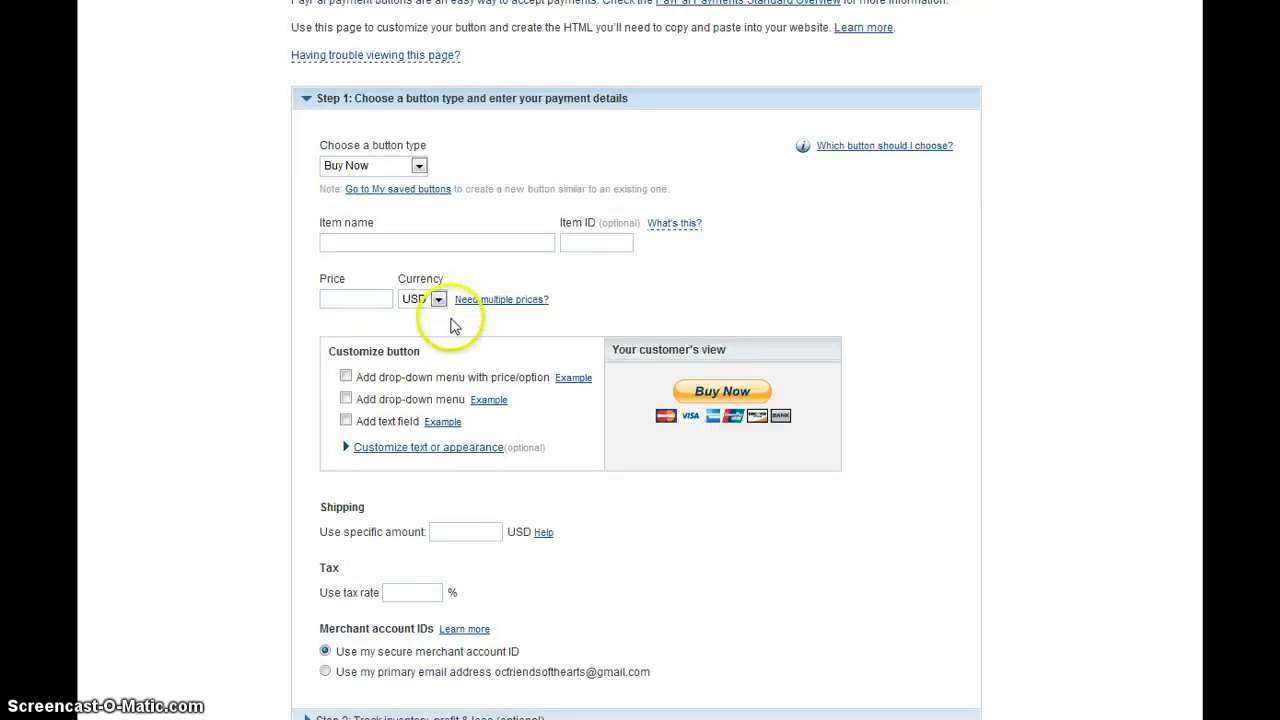
{"action": "left_click", "coordinate": [390, 165]}
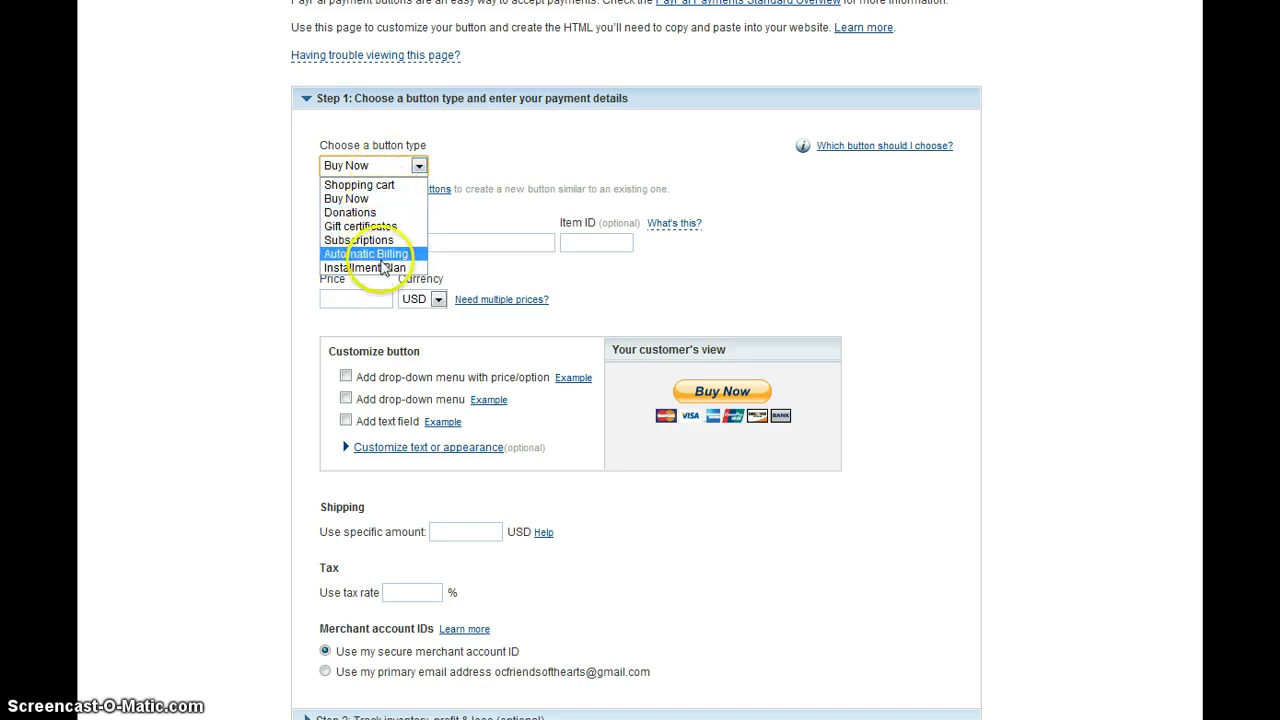
{"action": "left_click", "coordinate": [460, 214]}
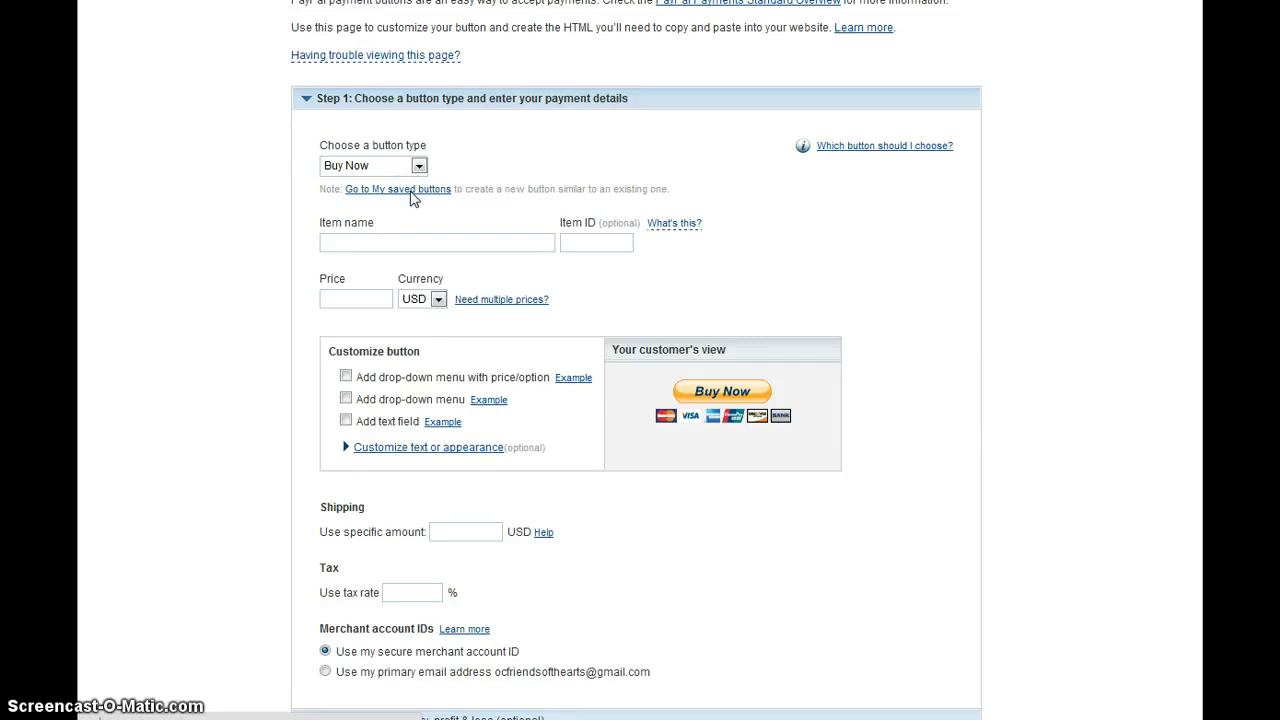
Step: In My Saved Buttons, create a similar button based on AN EVENING WITH GROUCHO
{"action": "left_click", "coordinate": [410, 190]}
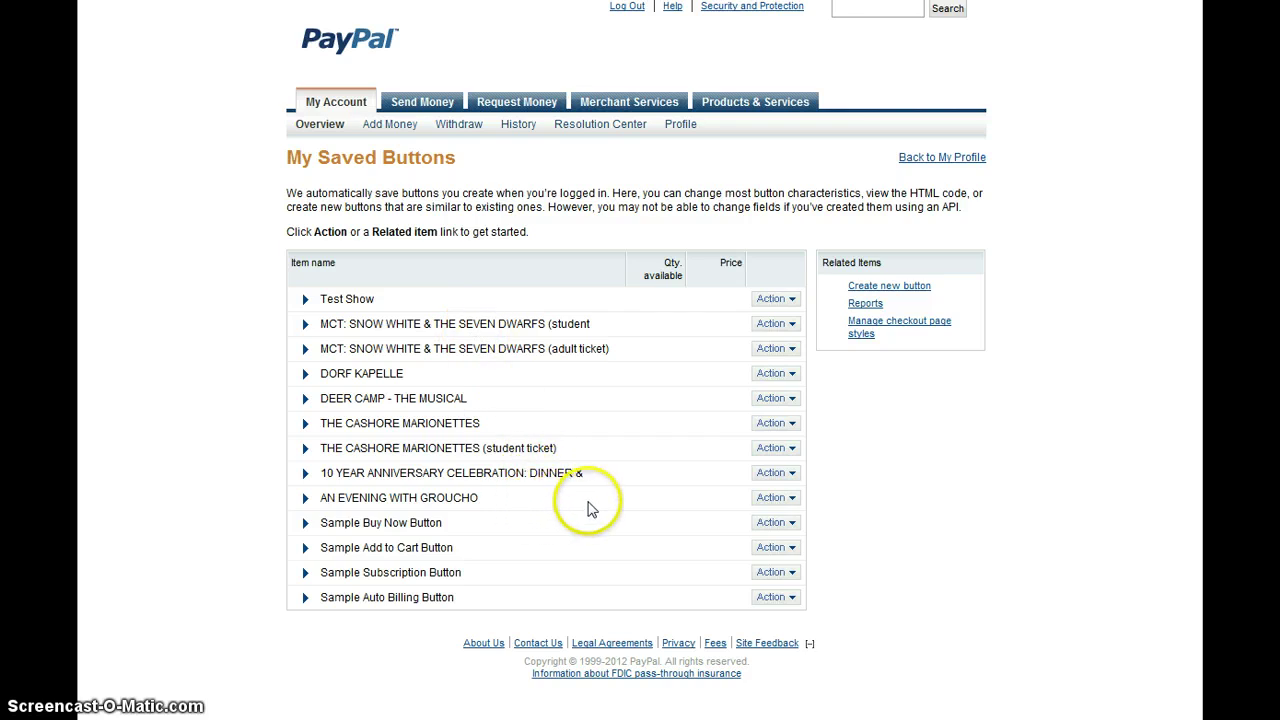
{"action": "left_click", "coordinate": [775, 498]}
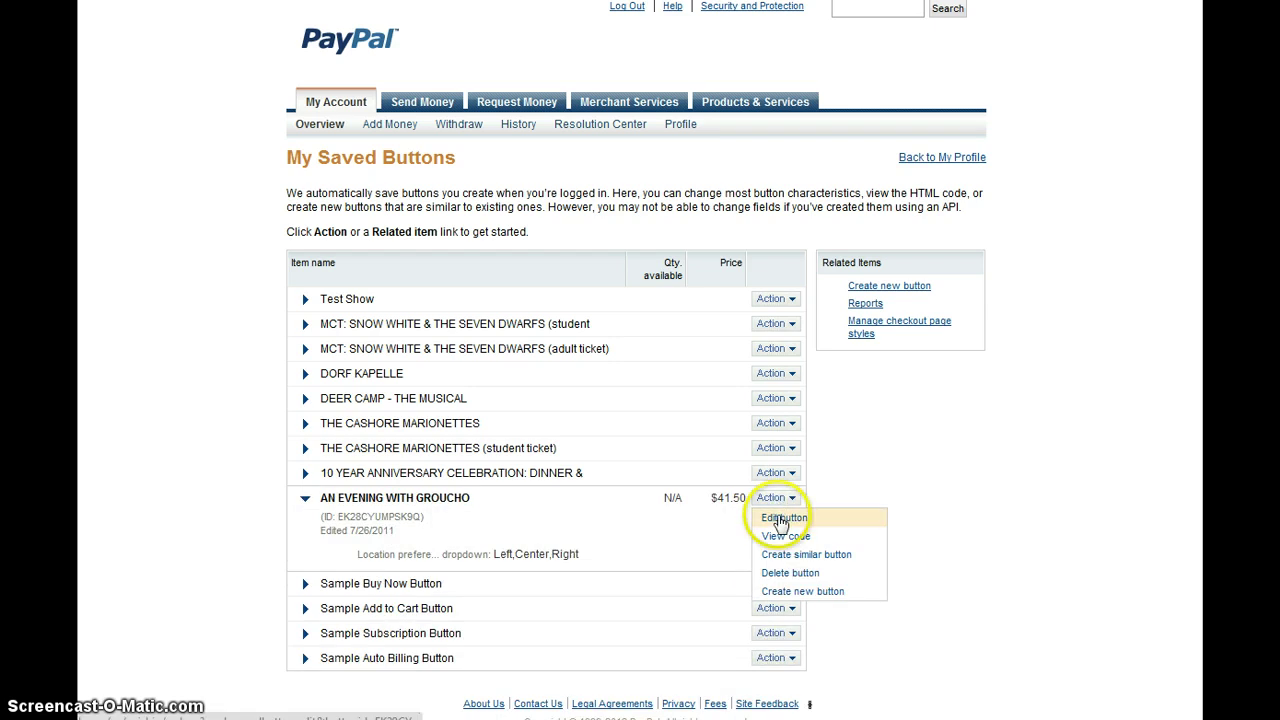
{"action": "left_click", "coordinate": [786, 562]}
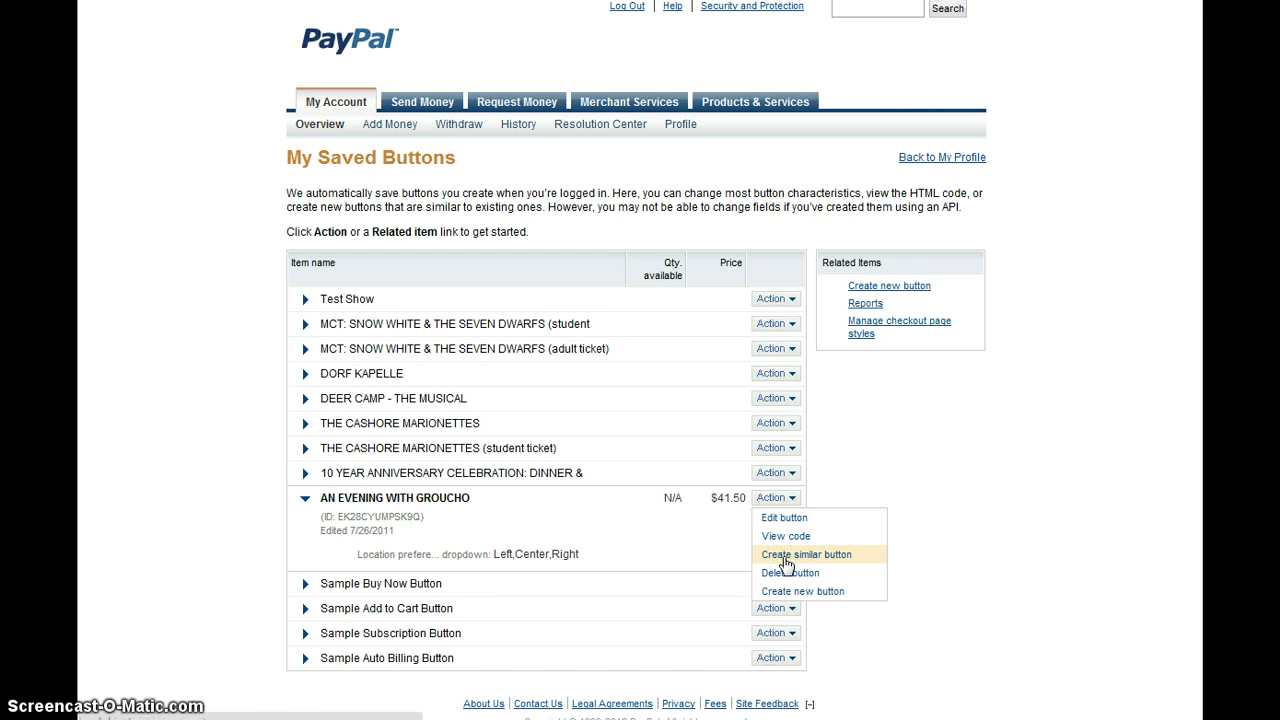
Step: Create the DADDY D PRODUCTIONS: LOST IN THE '50' cart button at 38.00, keeping Left location
{"action": "left_click", "coordinate": [914, 527]}
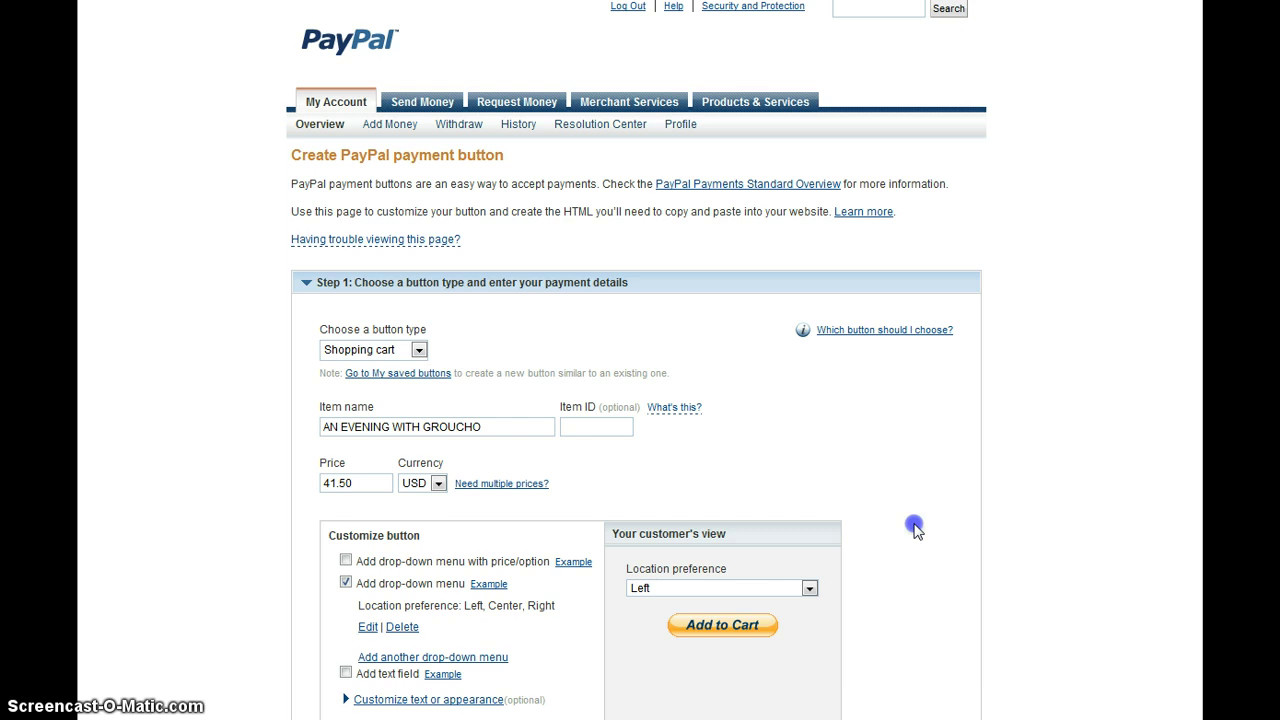
{"action": "scroll", "coordinate": [920, 516], "scroll_direction": "down", "scroll_amount": 1}
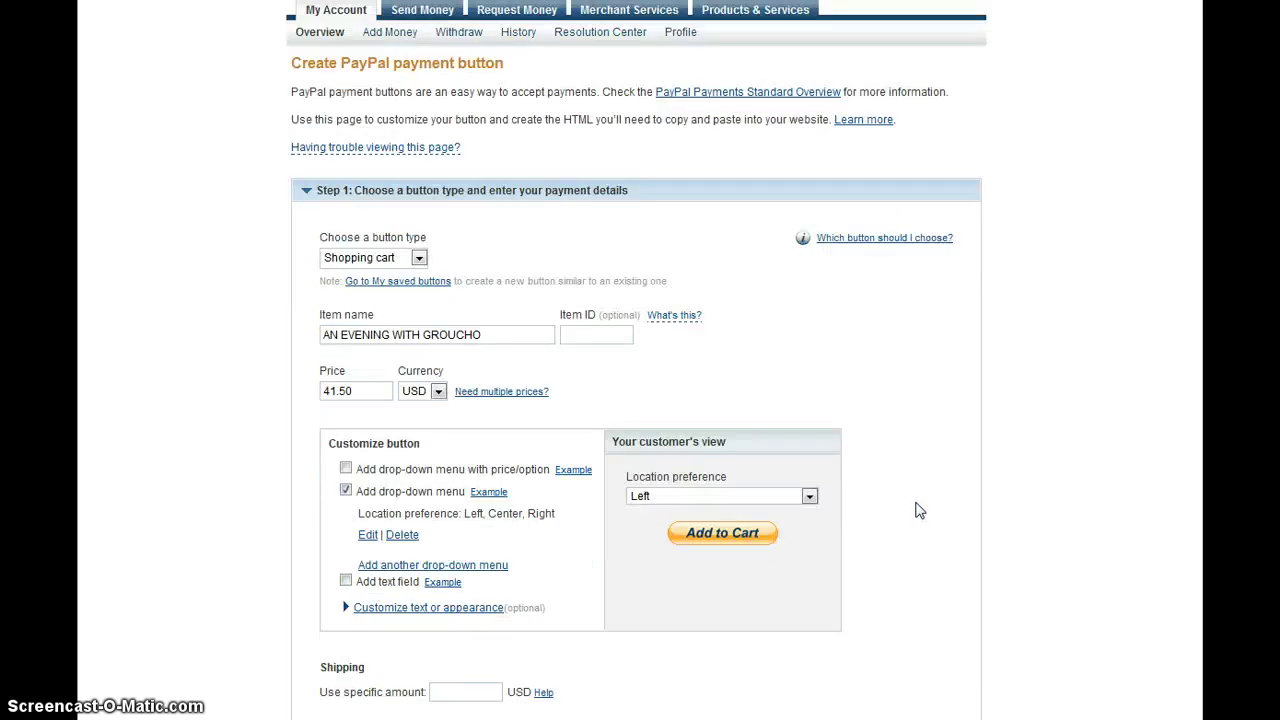
{"action": "scroll", "coordinate": [920, 511], "scroll_direction": "down", "scroll_amount": 1}
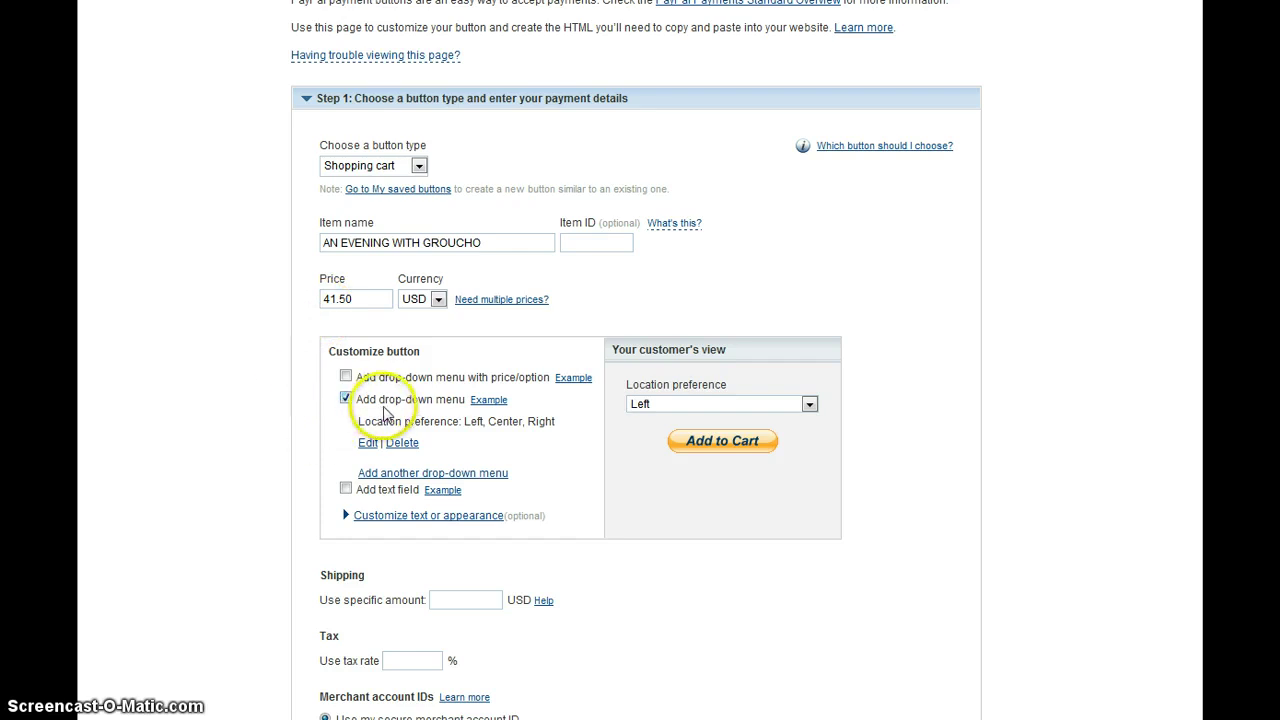
{"action": "scroll", "coordinate": [438, 423], "scroll_direction": "down", "scroll_amount": 1}
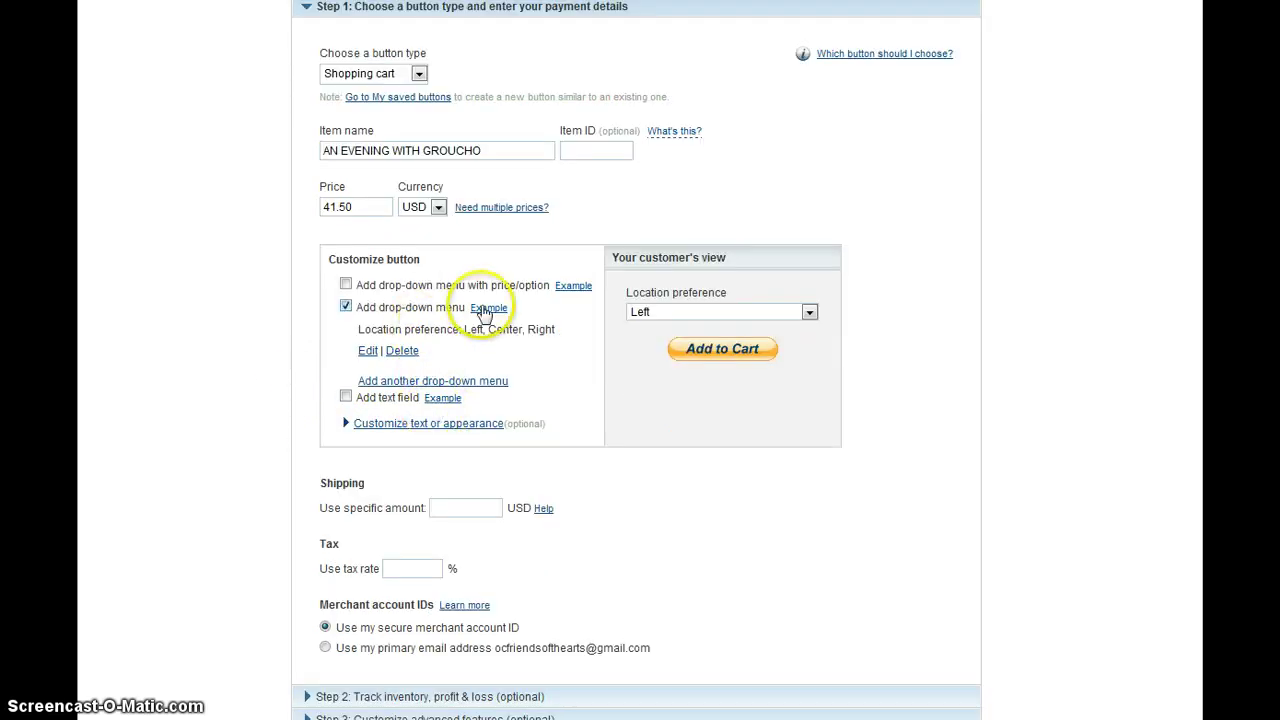
{"action": "left_click", "coordinate": [672, 320]}
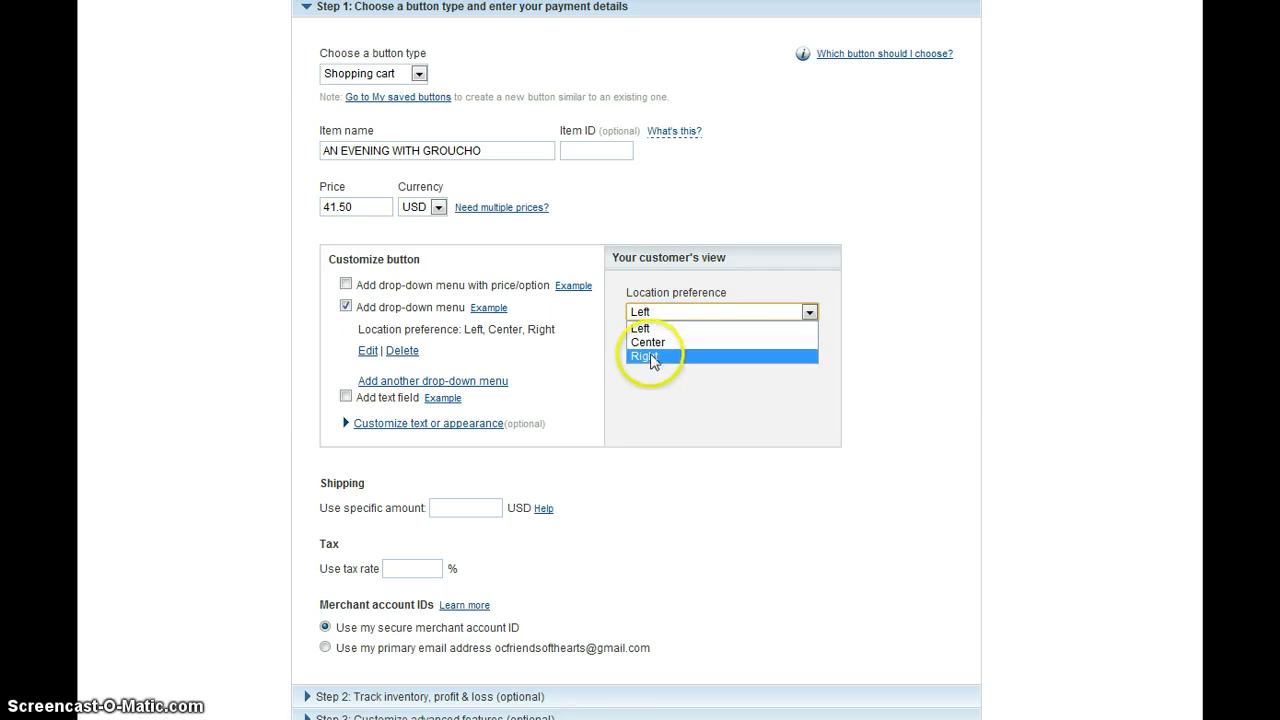
{"action": "left_click", "coordinate": [657, 392]}
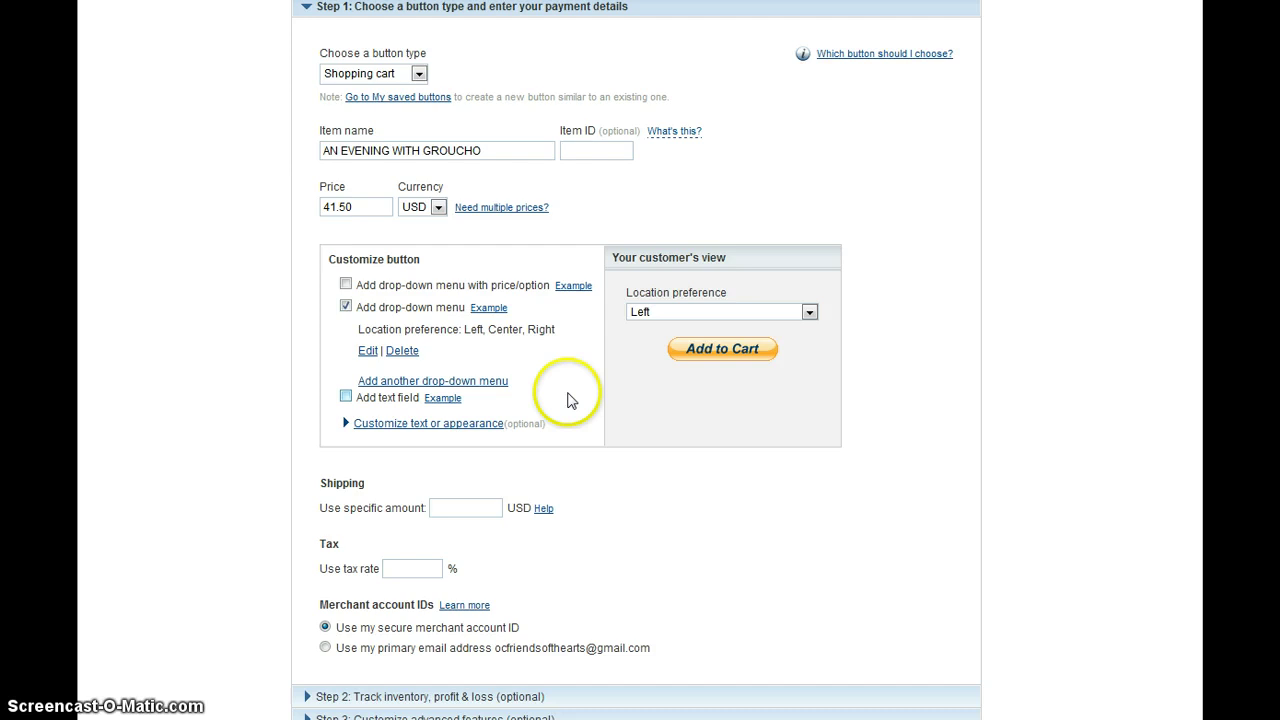
{"action": "scroll", "coordinate": [556, 408], "scroll_direction": "down", "scroll_amount": 1}
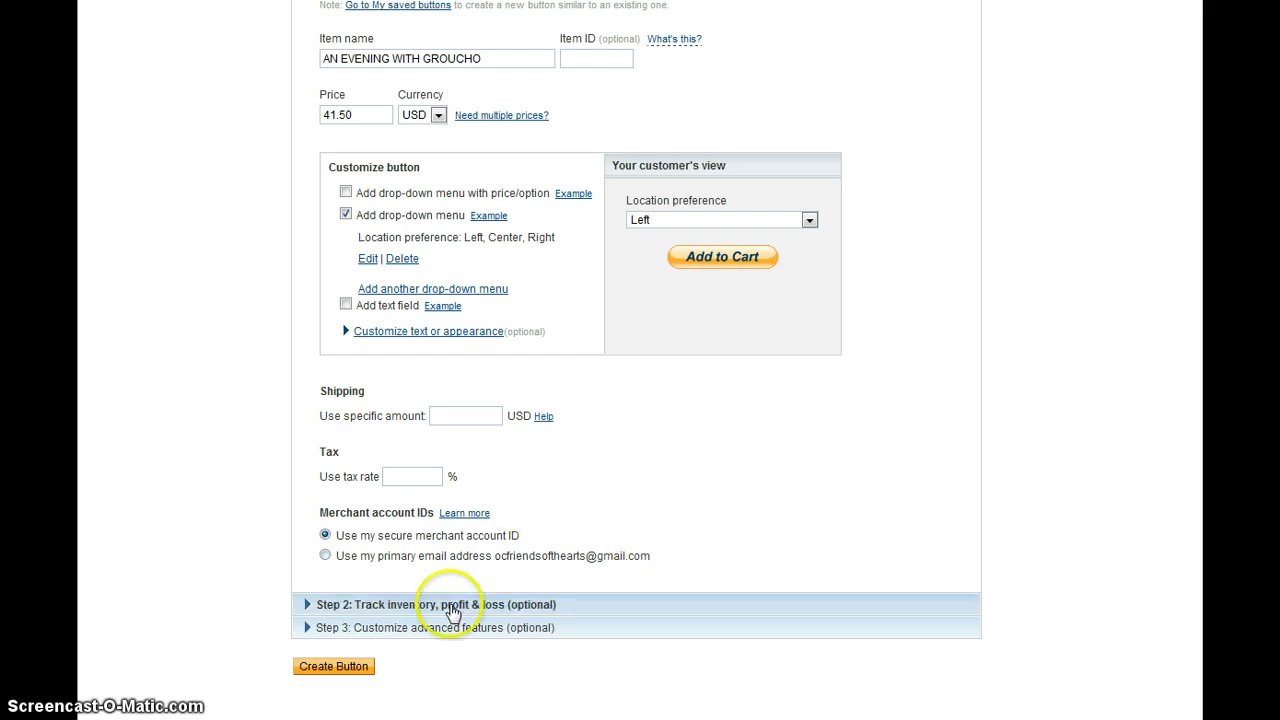
{"action": "scroll", "coordinate": [632, 468], "scroll_direction": "up", "scroll_amount": 4}
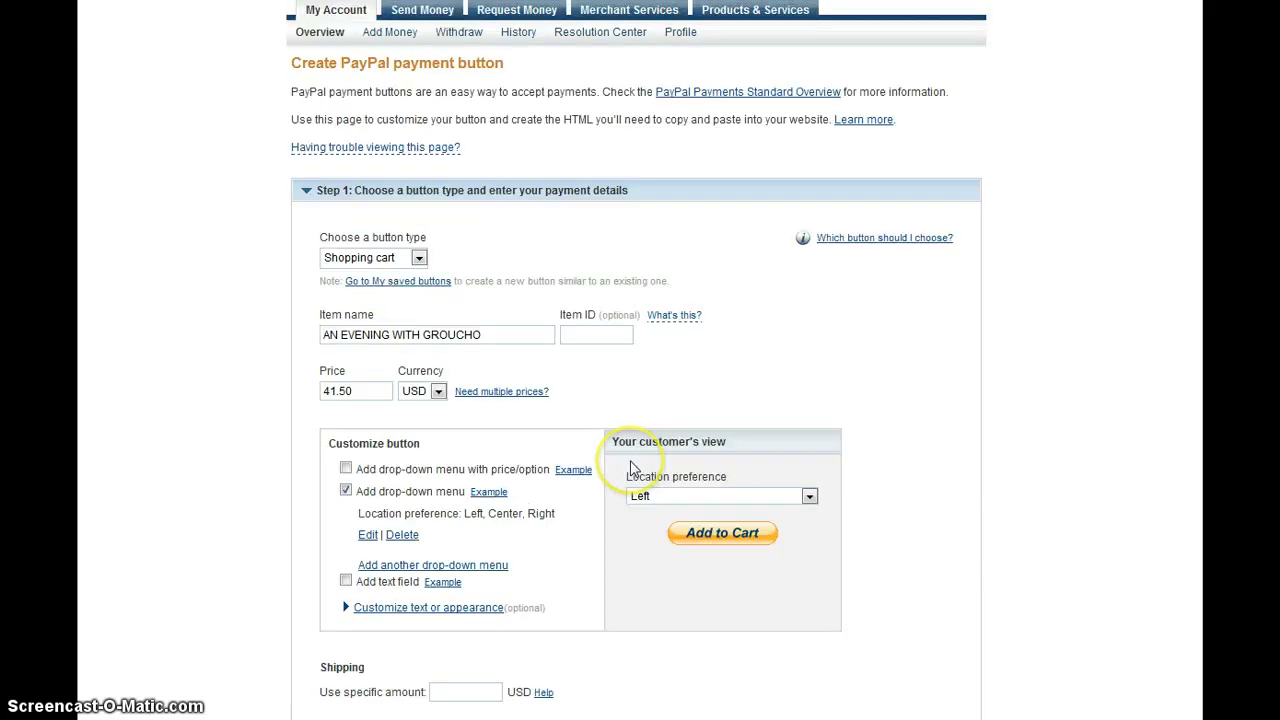
{"action": "scroll", "coordinate": [630, 455], "scroll_direction": "down", "scroll_amount": 2}
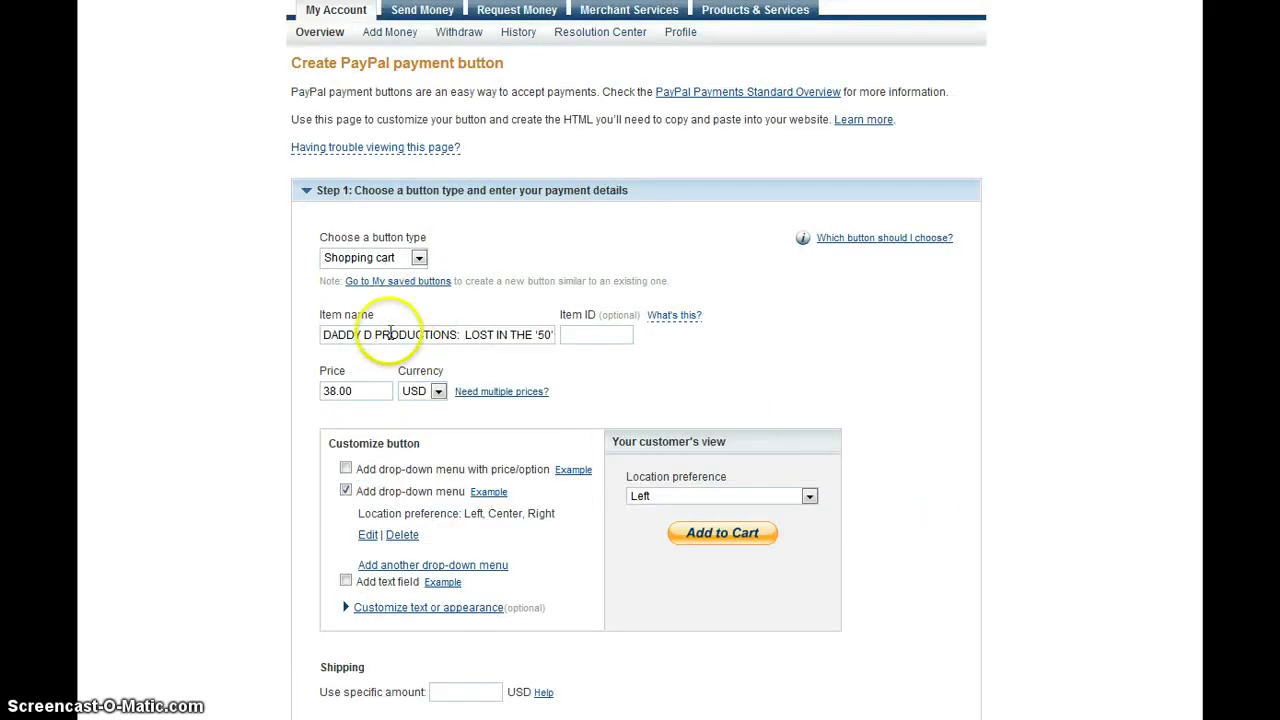
{"action": "scroll", "coordinate": [400, 325], "scroll_direction": "down", "scroll_amount": 2}
{"action": "scroll", "coordinate": [393, 340], "scroll_direction": "down", "scroll_amount": 1}
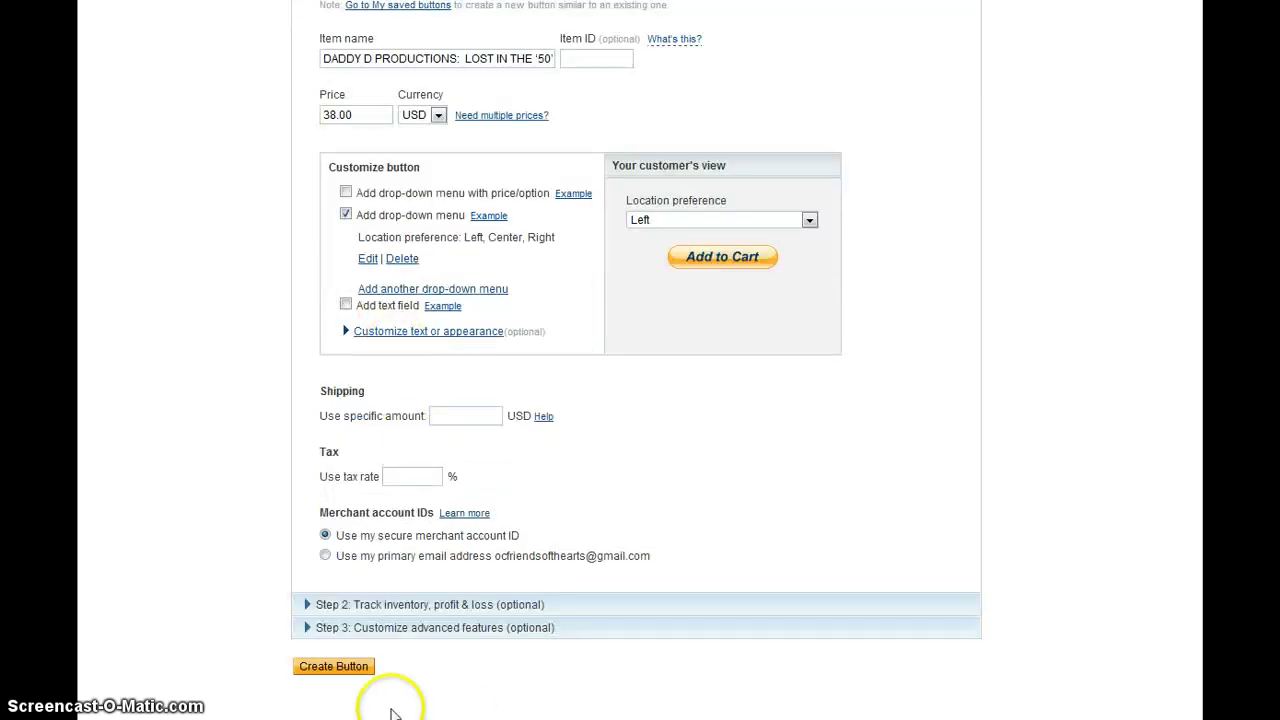
{"action": "left_click", "coordinate": [337, 666]}
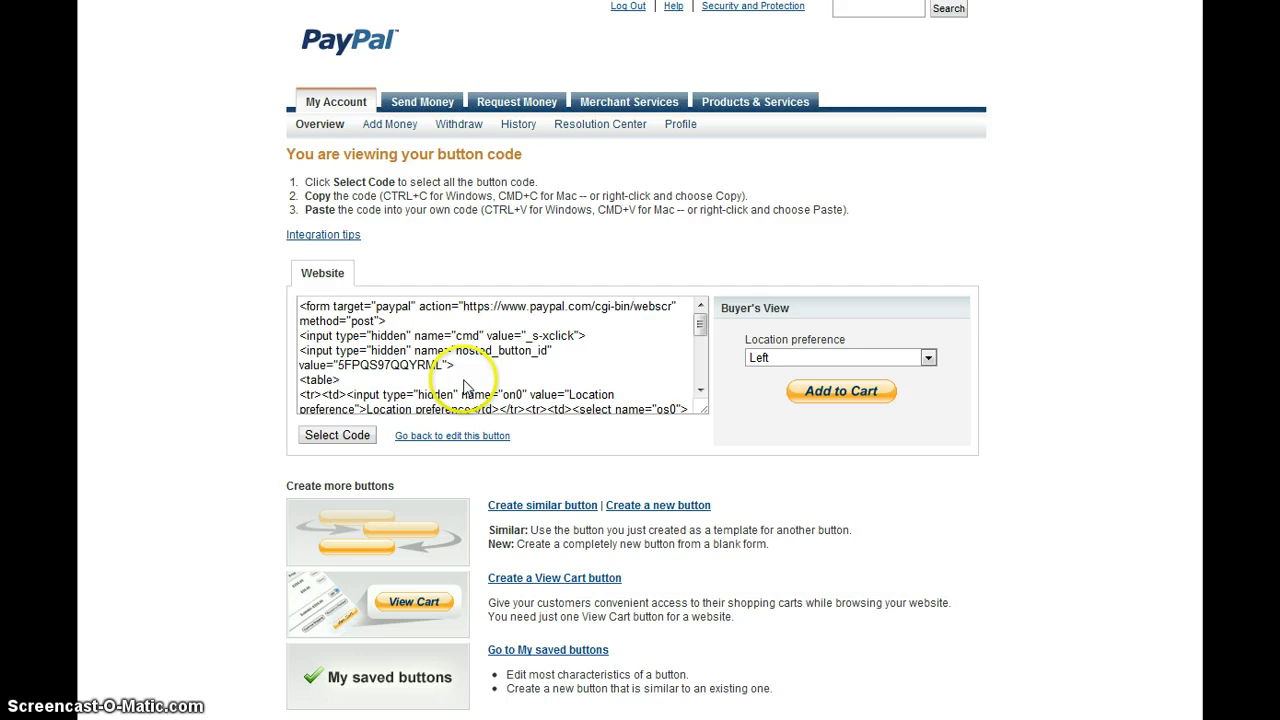
Step: Select all of the new Add to Cart button's website HTML code for copying
{"action": "left_click", "coordinate": [535, 358]}
{"action": "key", "text": "ctrl+c"}
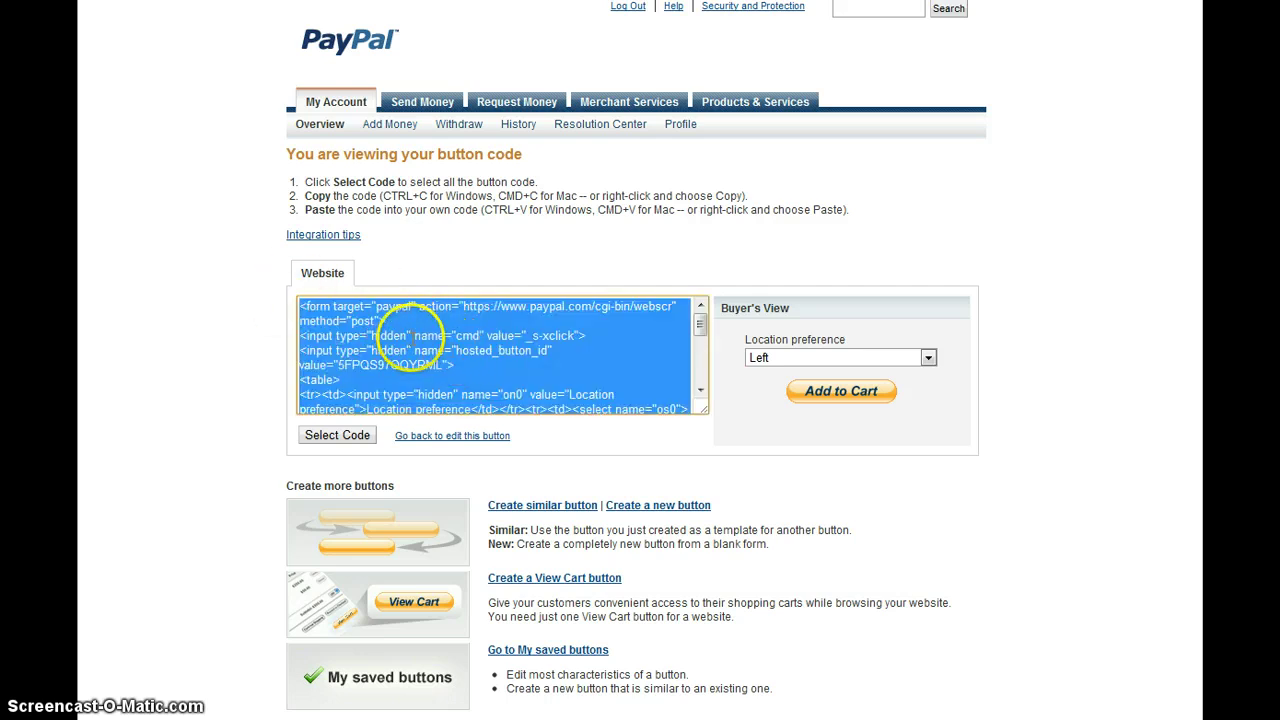
{"action": "scroll", "coordinate": [405, 340], "scroll_direction": "down", "scroll_amount": 10}
{"action": "scroll", "coordinate": [345, 320], "scroll_direction": "up", "scroll_amount": 12}
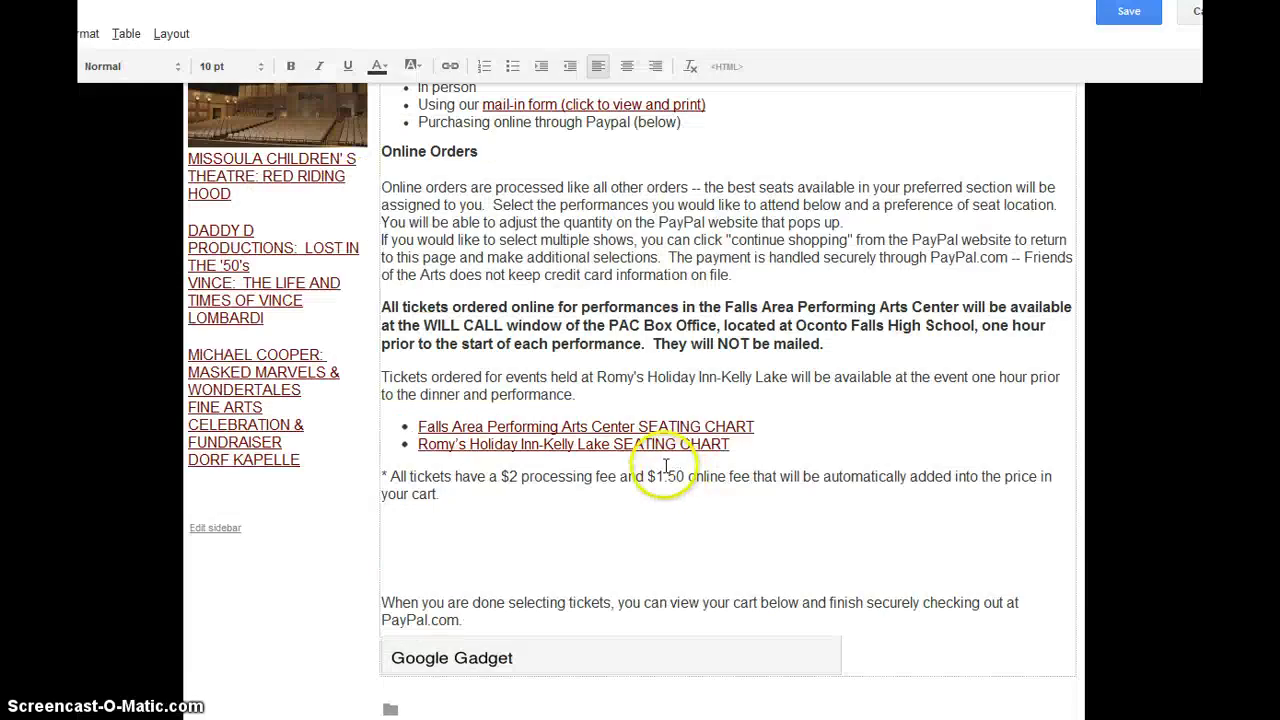
{"action": "scroll", "coordinate": [663, 445], "scroll_direction": "up", "scroll_amount": 3}
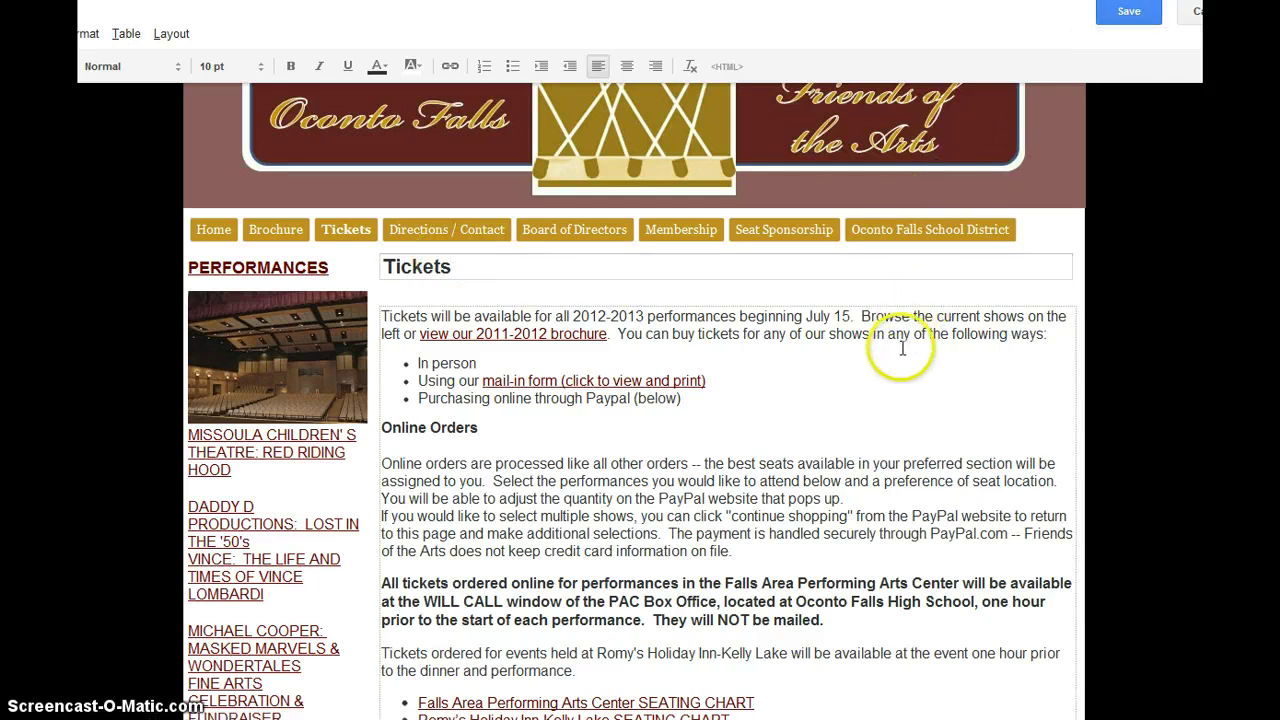
Step: In the Tickets page editor, bring up the Insert menu to add an HTML Box
{"action": "scroll", "coordinate": [897, 351], "scroll_direction": "down", "scroll_amount": 4}
{"action": "scroll", "coordinate": [771, 371], "scroll_direction": "up", "scroll_amount": 1}
{"action": "scroll", "coordinate": [751, 380], "scroll_direction": "down", "scroll_amount": 1}
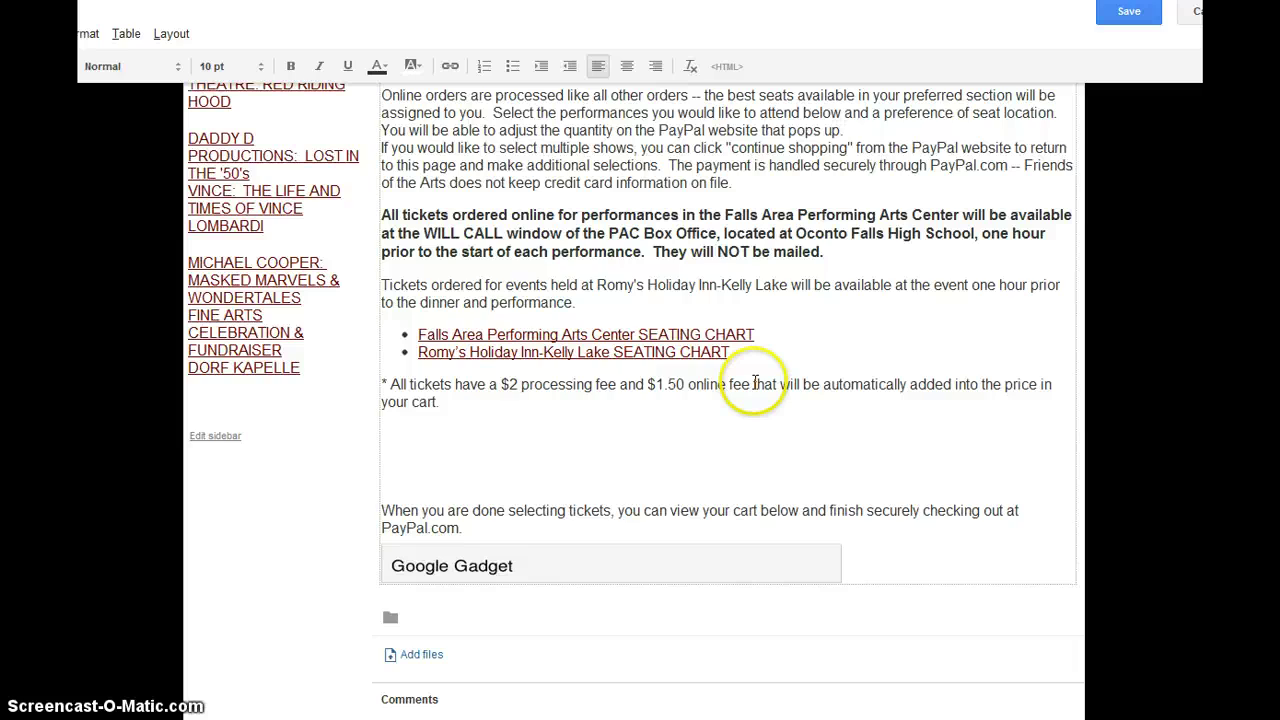
{"action": "scroll", "coordinate": [553, 422], "scroll_direction": "up", "scroll_amount": 1}
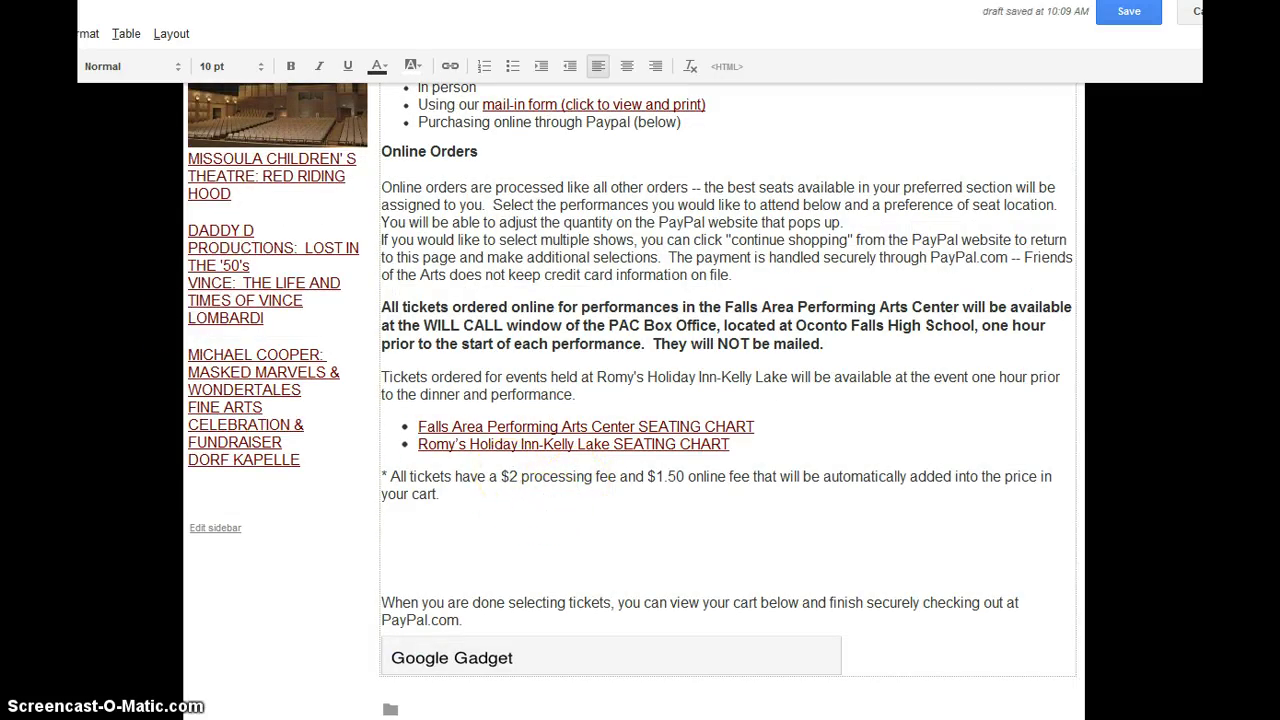
{"action": "scroll", "coordinate": [114, 34], "scroll_direction": "left", "scroll_amount": 2}
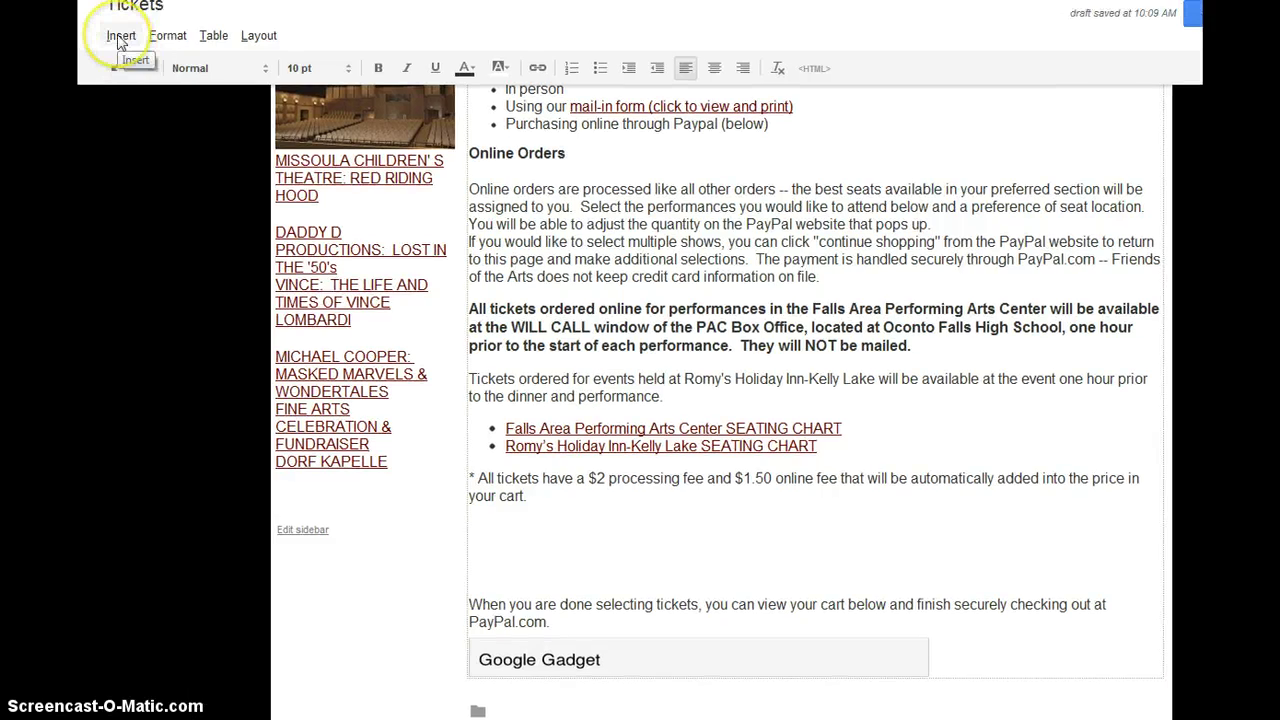
{"action": "left_click", "coordinate": [120, 37]}
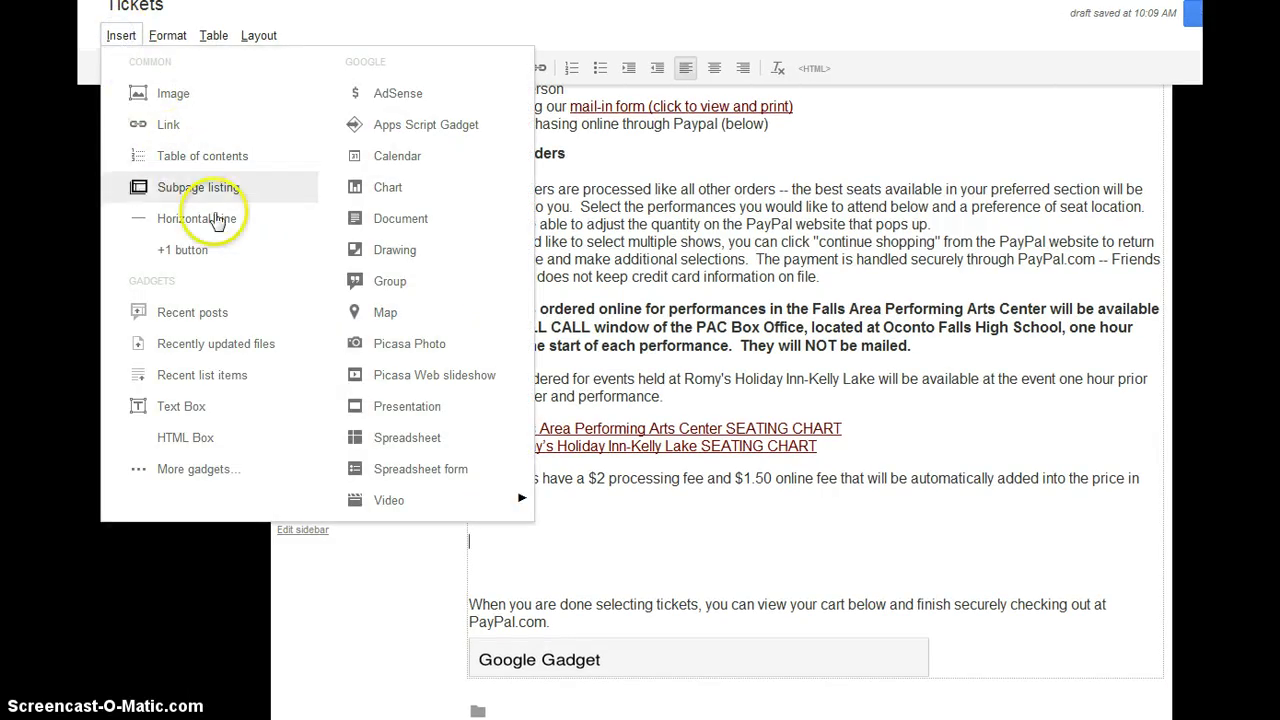
Step: Paste the PayPal code into a new HTML Box, trim the trailing blank line, and save it
{"action": "left_click", "coordinate": [228, 441]}
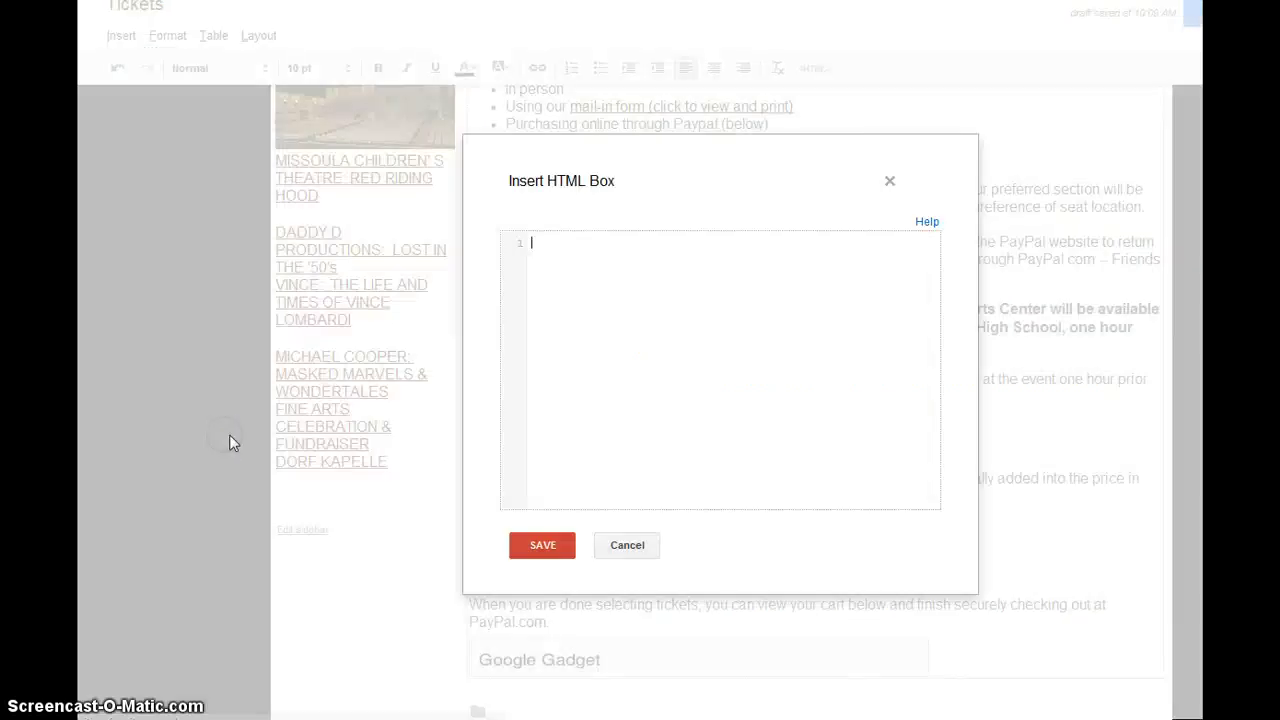
{"action": "key", "text": "ctrl+v"}
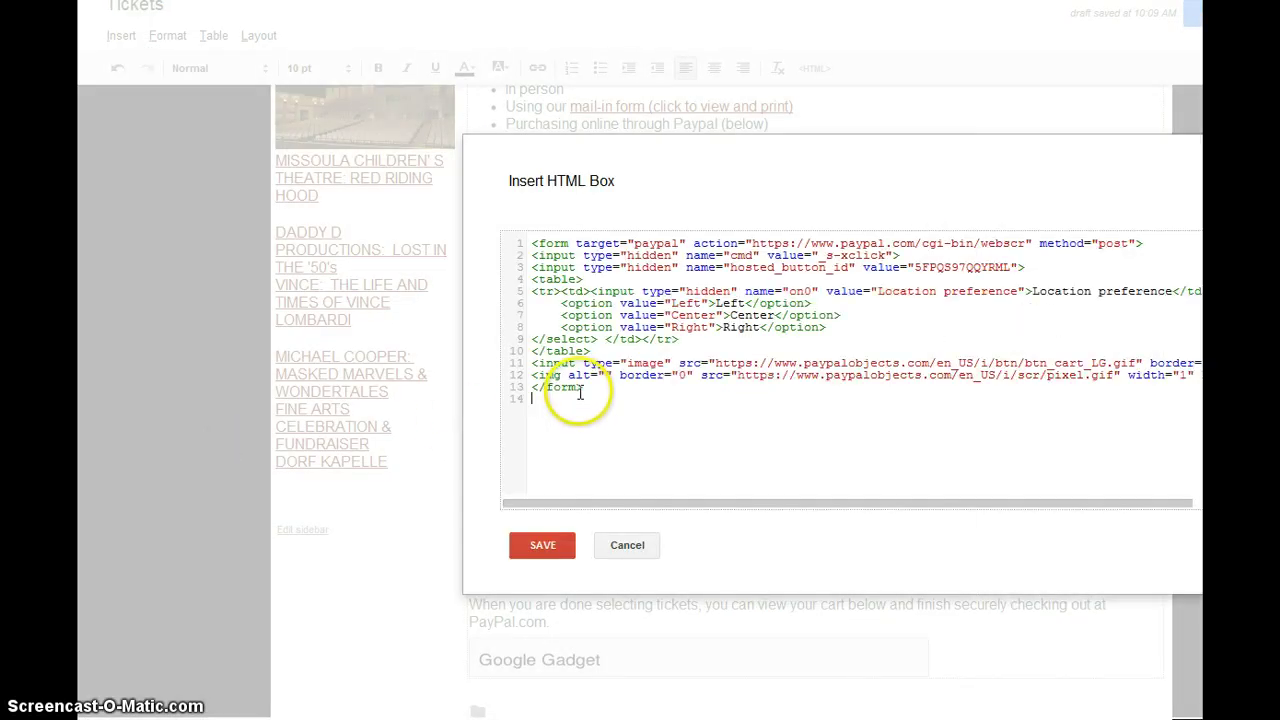
{"action": "left_click", "coordinate": [600, 438]}
{"action": "key", "text": "BackSpace"}
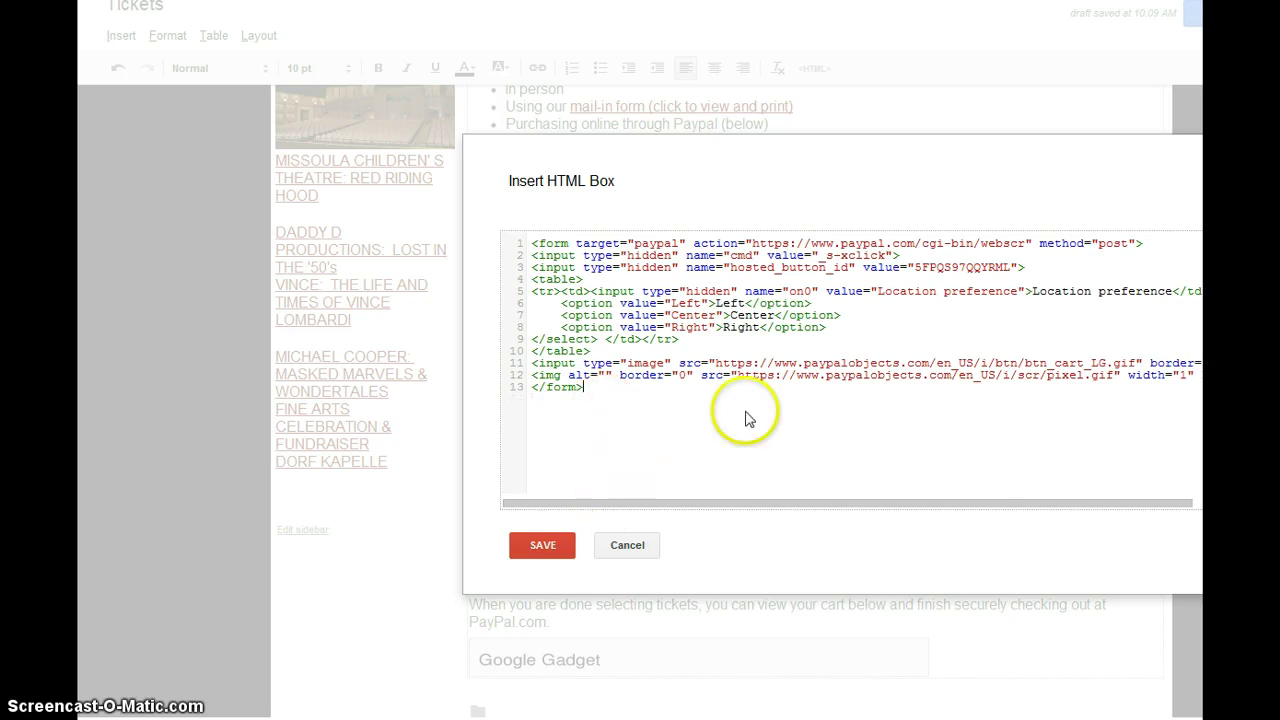
{"action": "left_click", "coordinate": [562, 545]}
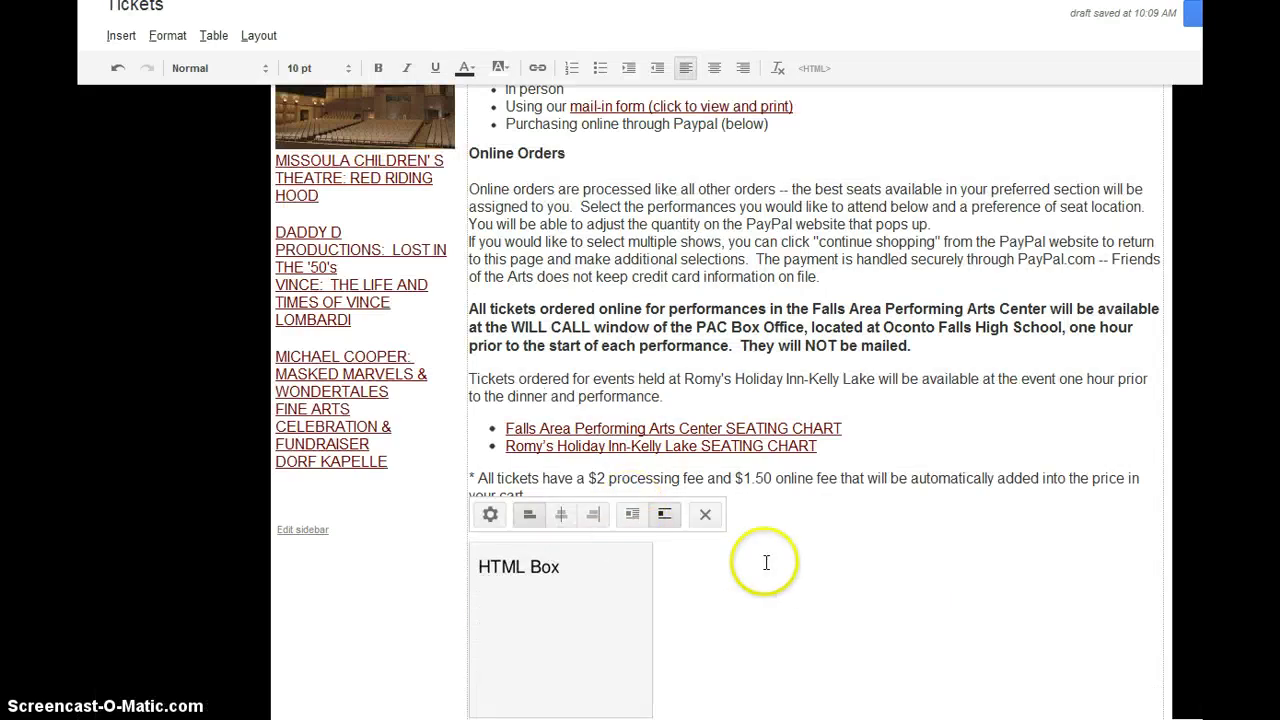
{"action": "left_click", "coordinate": [766, 563]}
{"action": "scroll", "coordinate": [720, 543], "scroll_direction": "down", "scroll_amount": 3}
Step: Place the caret on the empty line directly above the HTML Box
{"action": "left_click", "coordinate": [674, 554]}
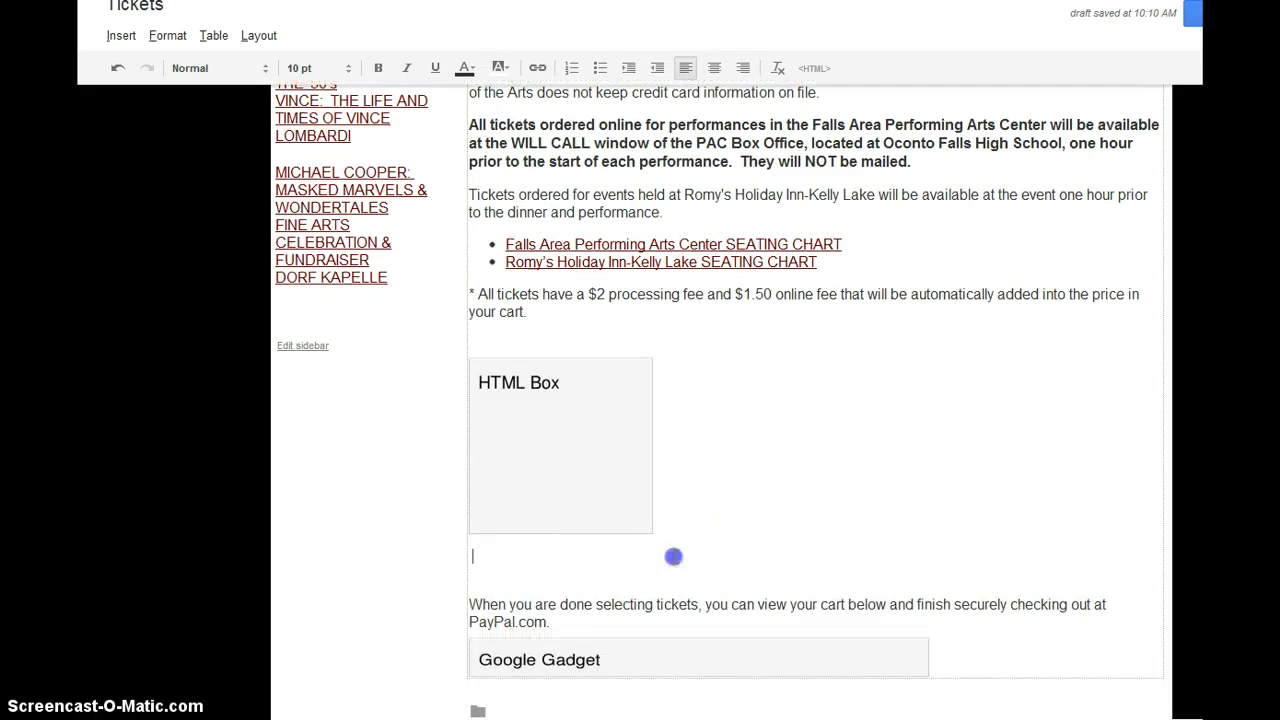
{"action": "left_click", "coordinate": [573, 404]}
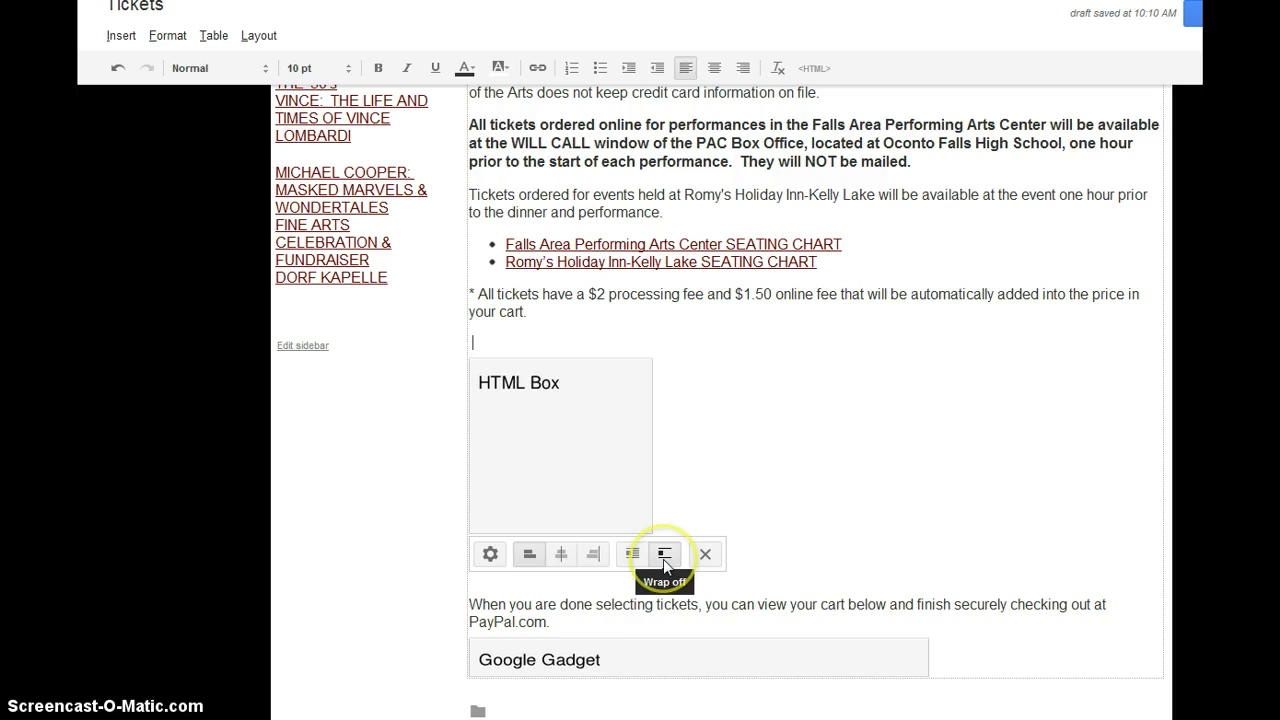
{"action": "left_click", "coordinate": [590, 580]}
{"action": "left_click", "coordinate": [506, 341]}
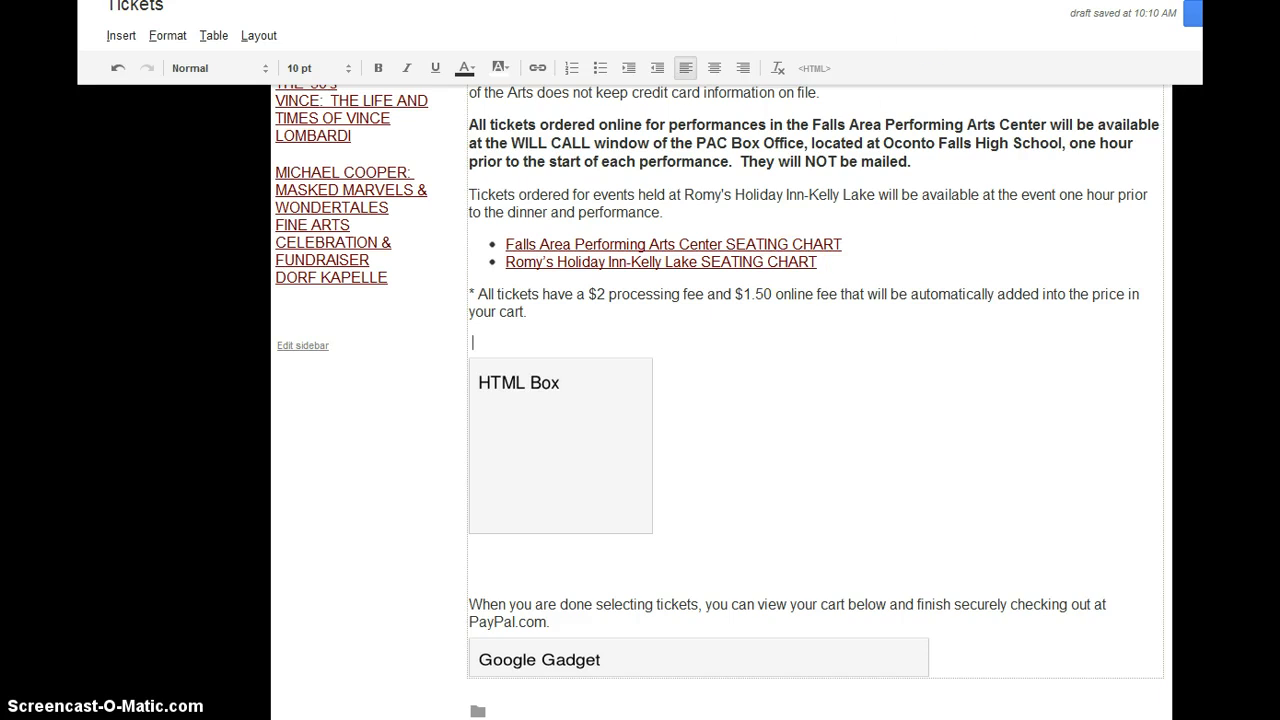
Step: Back in PayPal's button editor, select the show name in the Item name field
{"action": "key", "text": "ctrl+Tab"}
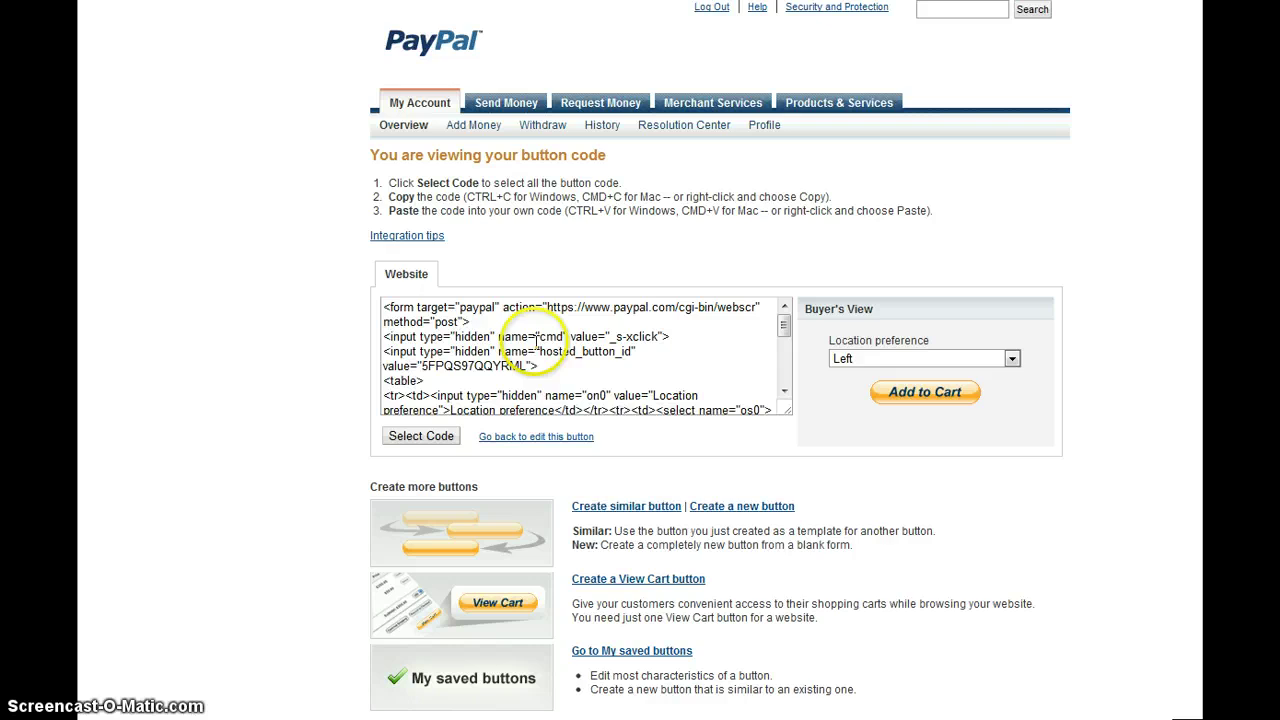
{"action": "scroll", "coordinate": [345, 355], "scroll_direction": "down", "scroll_amount": 2}
{"action": "scroll", "coordinate": [345, 356], "scroll_direction": "up", "scroll_amount": 2}
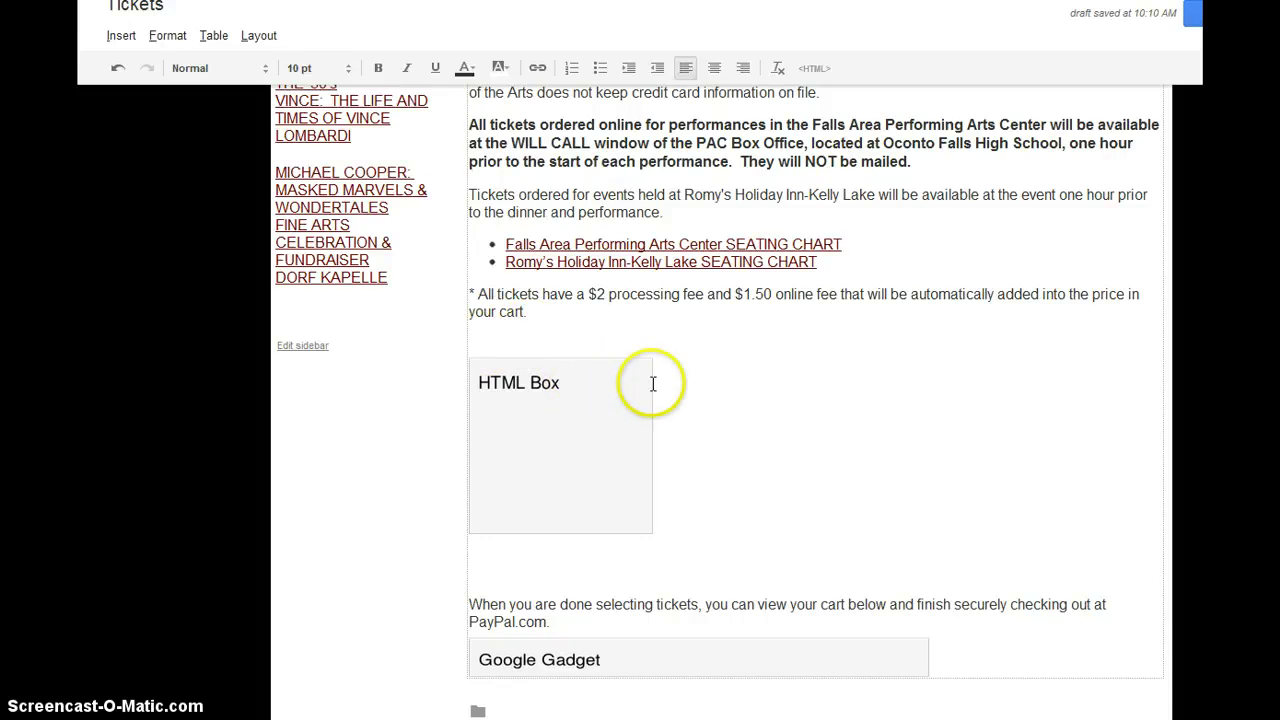
{"action": "left_click", "coordinate": [652, 384]}
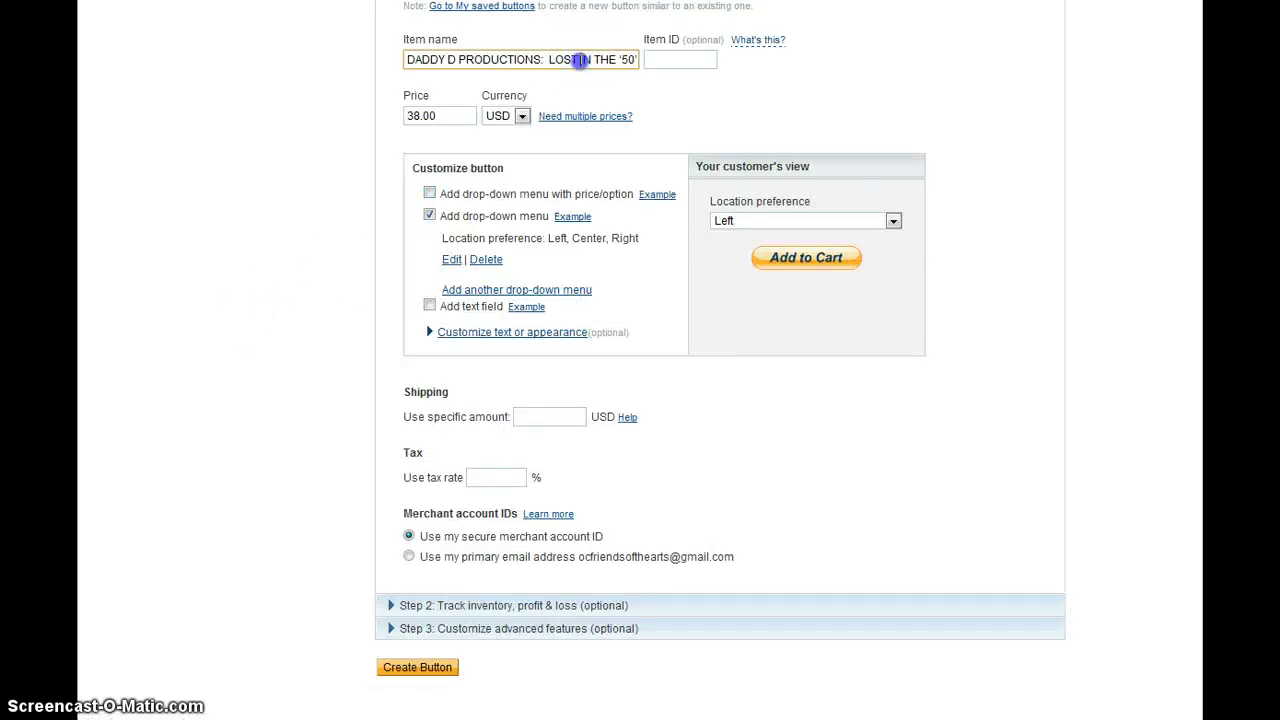
{"action": "double_click", "coordinate": [591, 59]}
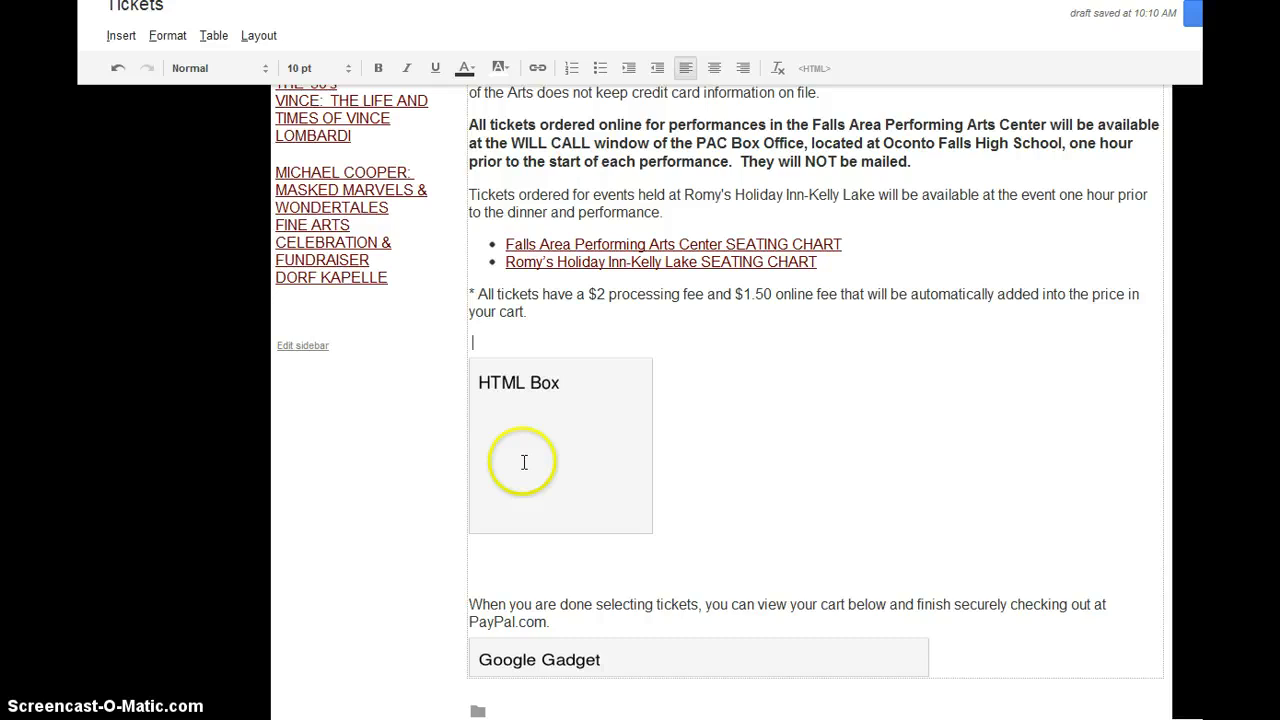
Step: Paste the show name above the HTML Box, delete its leading space, and remove its formatting
{"action": "type", "text": "DADDY D PRODUCTIONS:  LOST IN THE '50's DINNER & SHOW"}
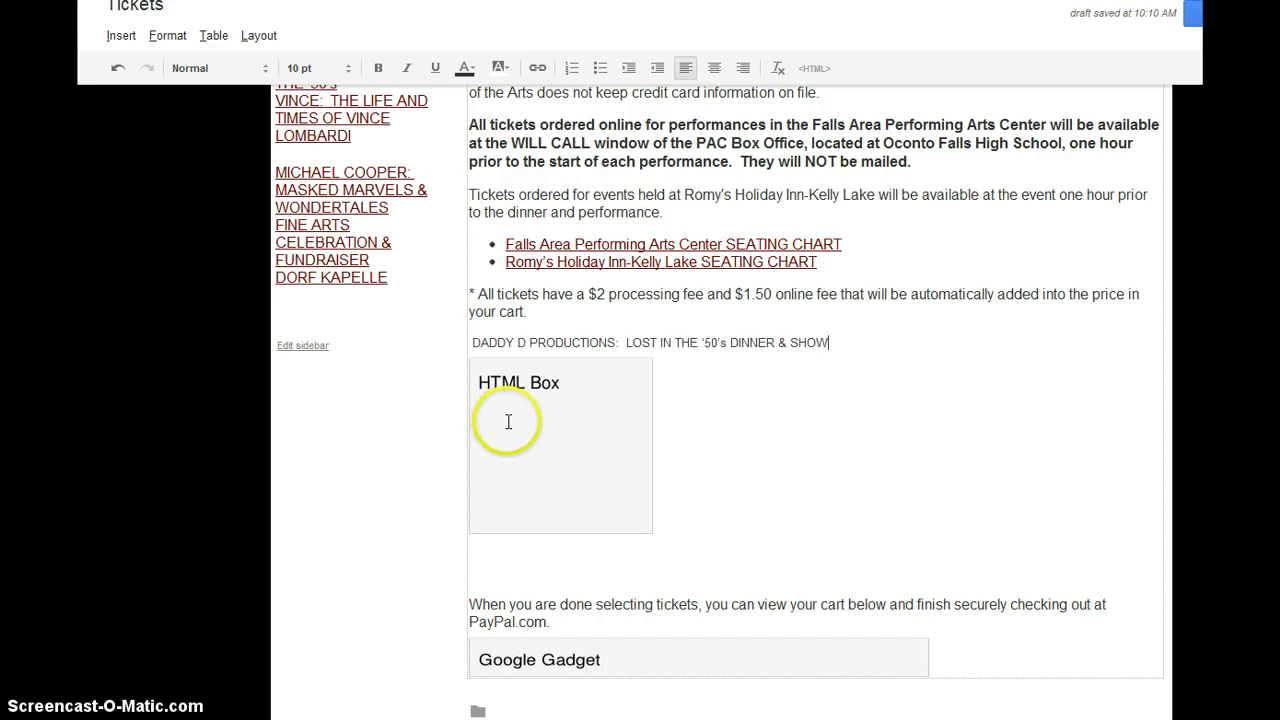
{"action": "left_click", "coordinate": [471, 341]}
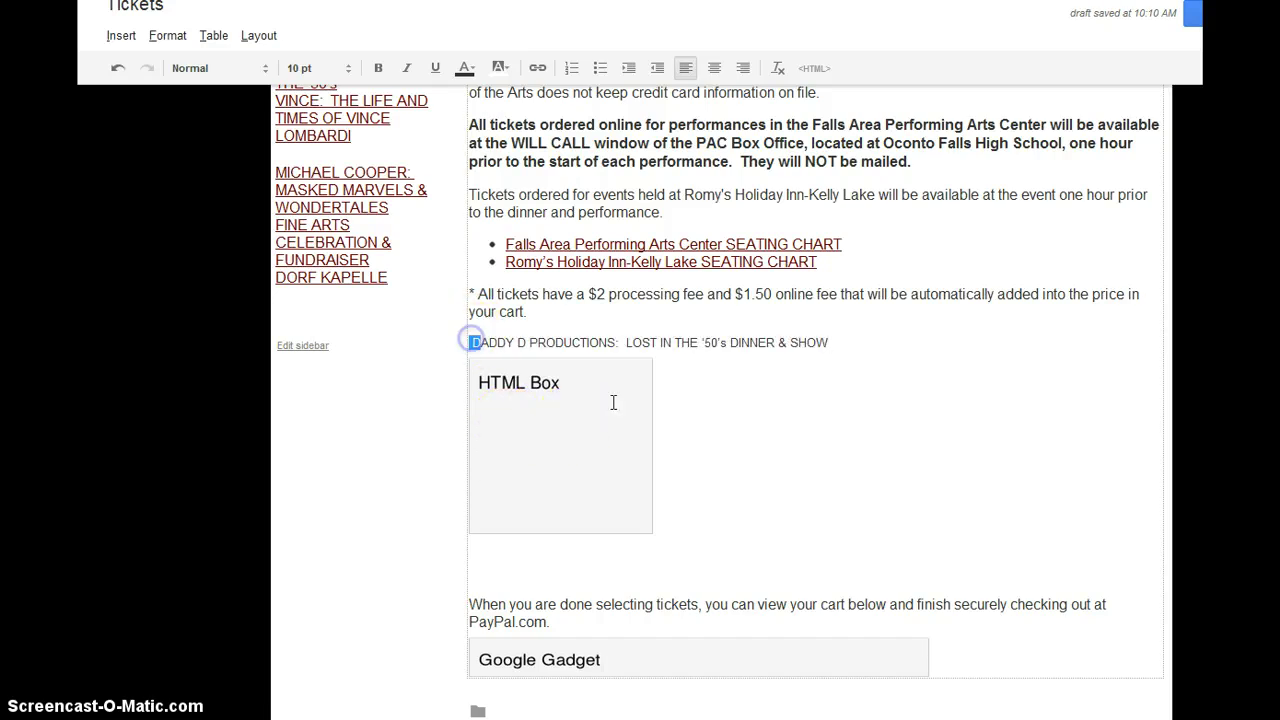
{"action": "key", "text": "Delete"}
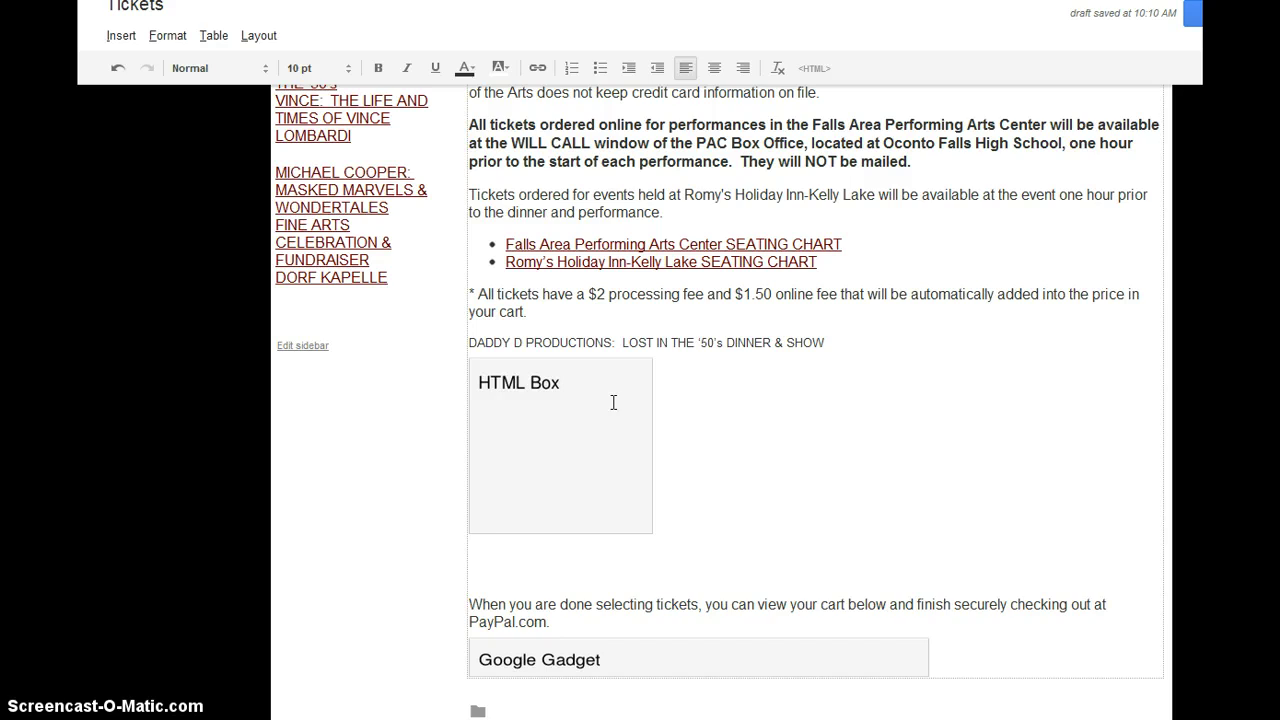
{"action": "triple_click", "coordinate": [845, 342]}
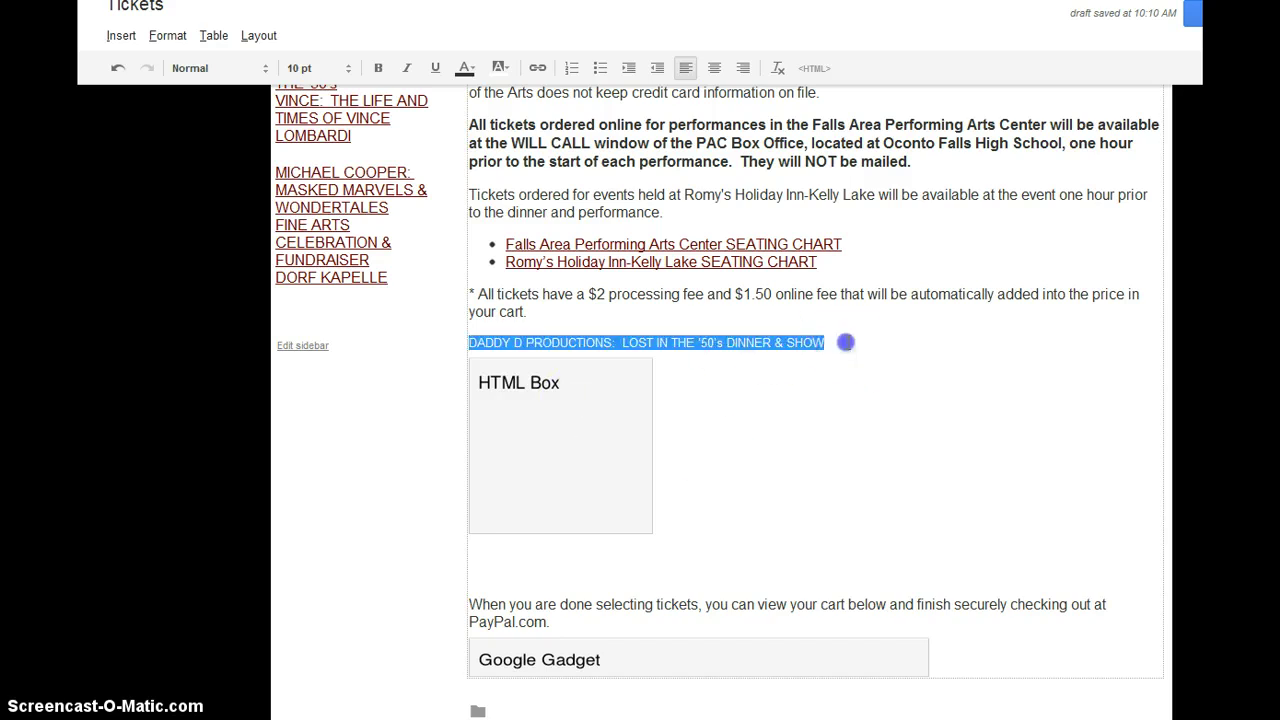
{"action": "left_click", "coordinate": [778, 68]}
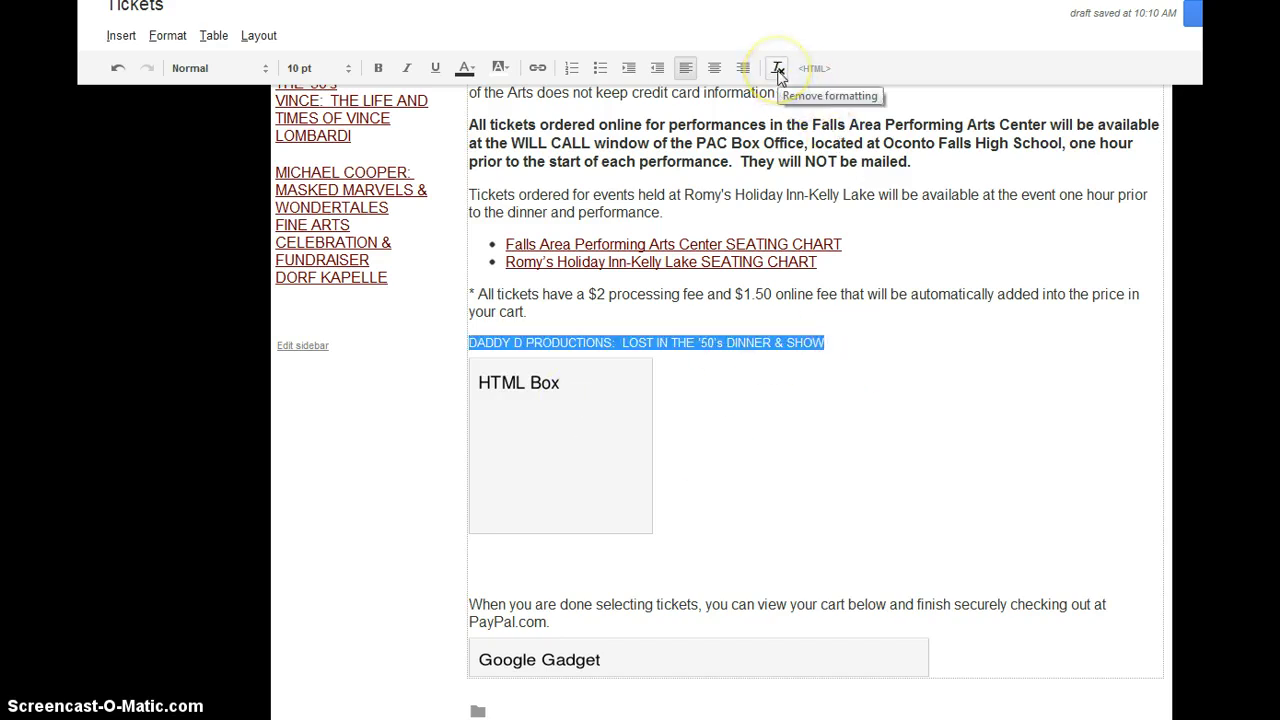
{"action": "left_click", "coordinate": [778, 68]}
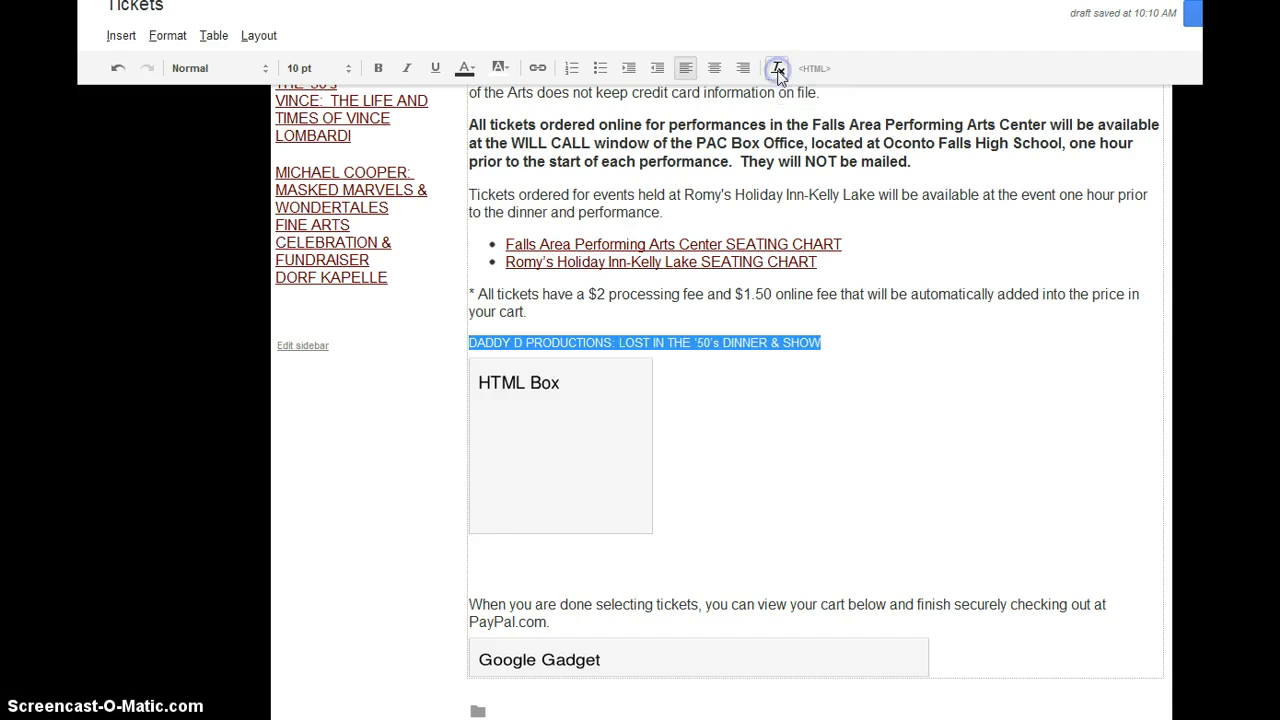
{"action": "left_click", "coordinate": [846, 322]}
Step: Paste 'VINCE: THE LIFE AND TIMES OF VINCE LOMBARDI' on the empty line below the HTML Box, adding a new line
{"action": "left_click", "coordinate": [881, 377]}
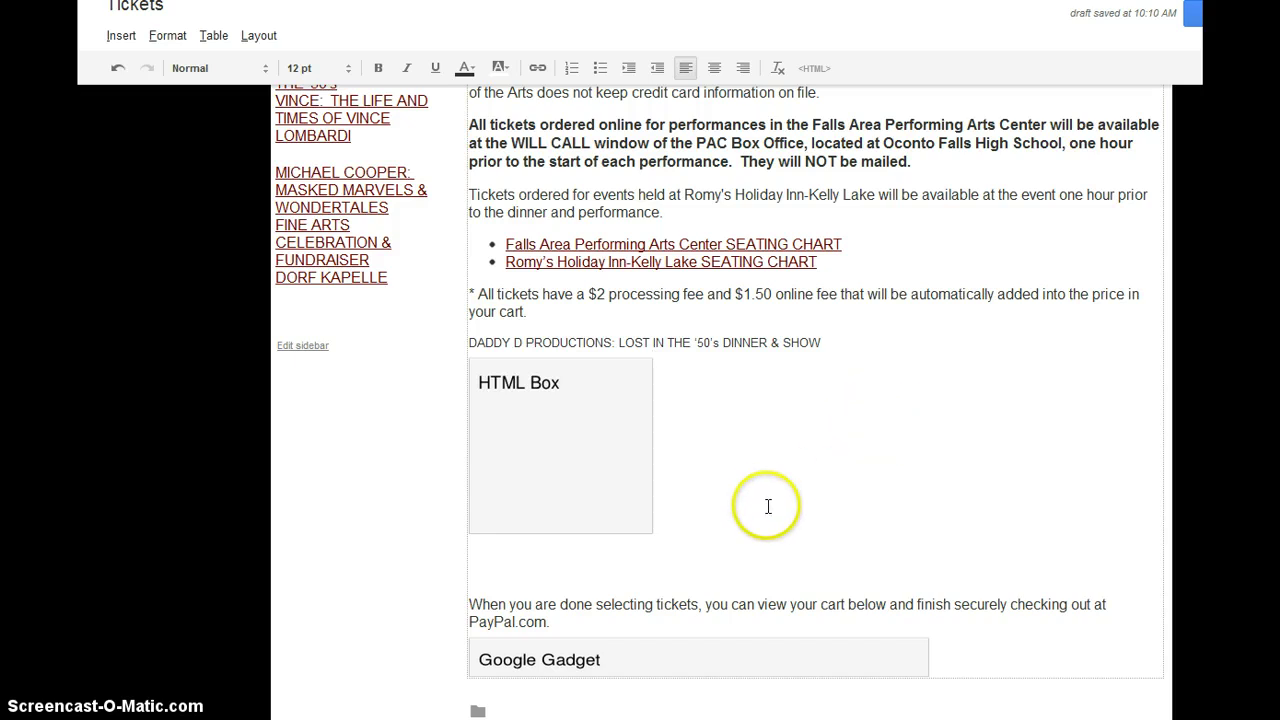
{"action": "left_click", "coordinate": [769, 567]}
{"action": "left_click", "coordinate": [572, 564]}
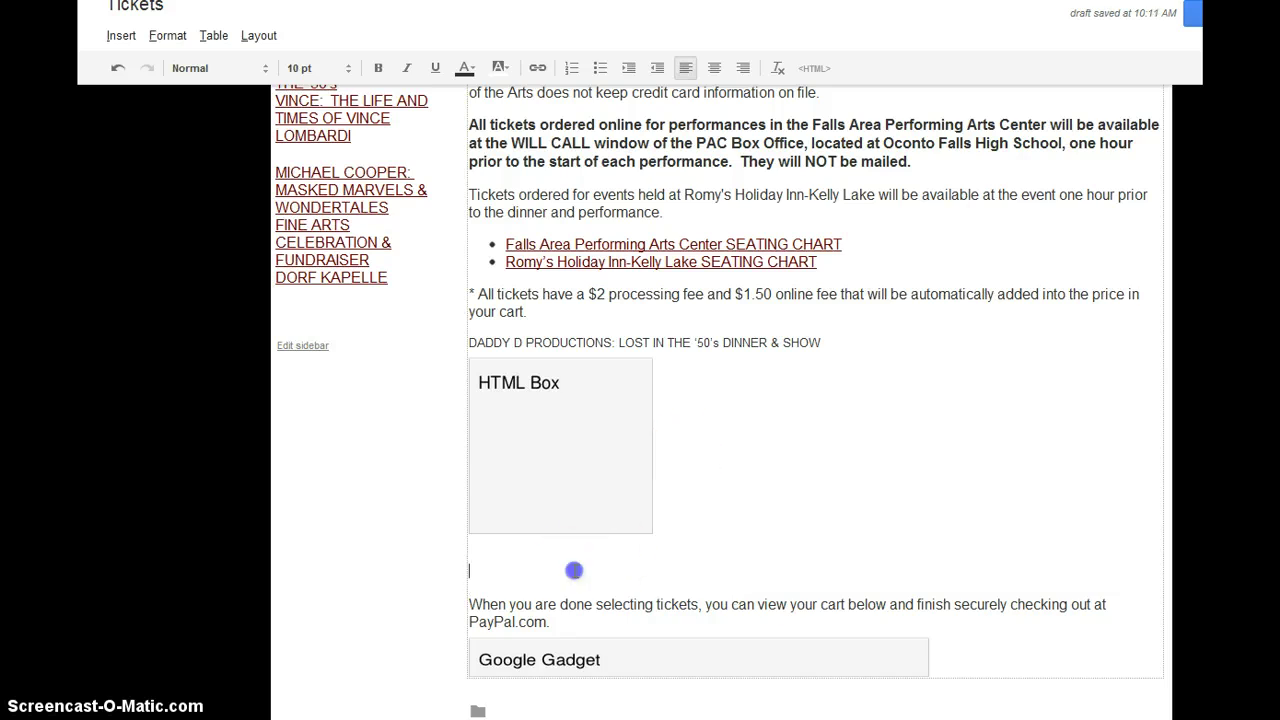
{"action": "type", "text": "VINCE:  THE LIFE AND TIMES OF VINCE LOMBARDI"}
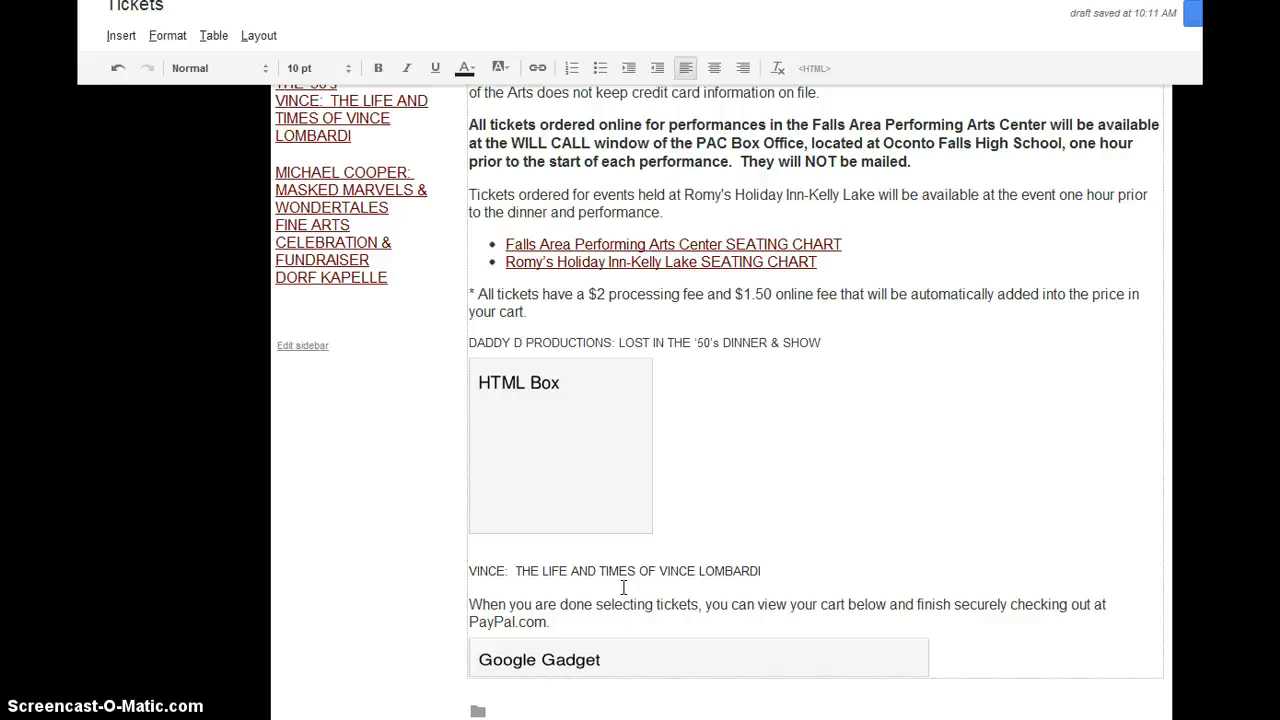
{"action": "key", "text": "Return"}
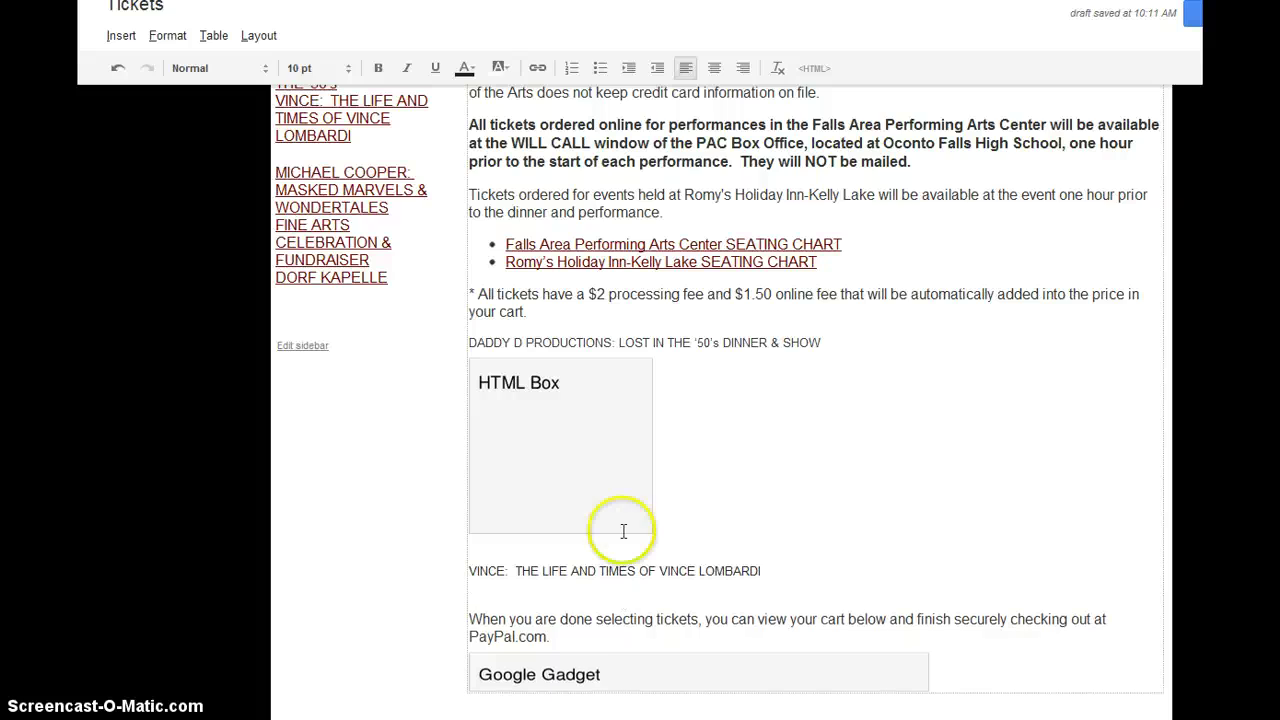
Step: In the PayPal button form, set the item name to the VINCE show title and the price to 25.00
{"action": "key", "text": "alt+Tab"}
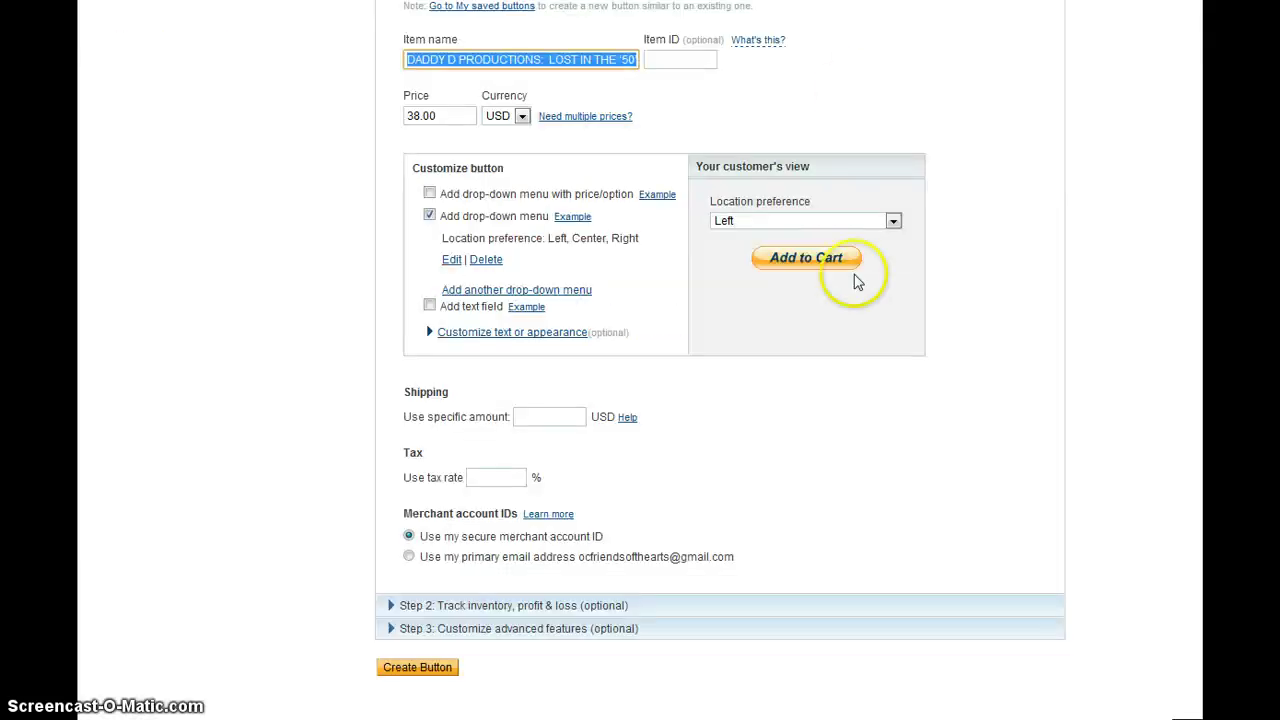
{"action": "scroll", "coordinate": [957, 366], "scroll_direction": "up", "scroll_amount": 4}
{"action": "scroll", "coordinate": [925, 393], "scroll_direction": "down", "scroll_amount": 5}
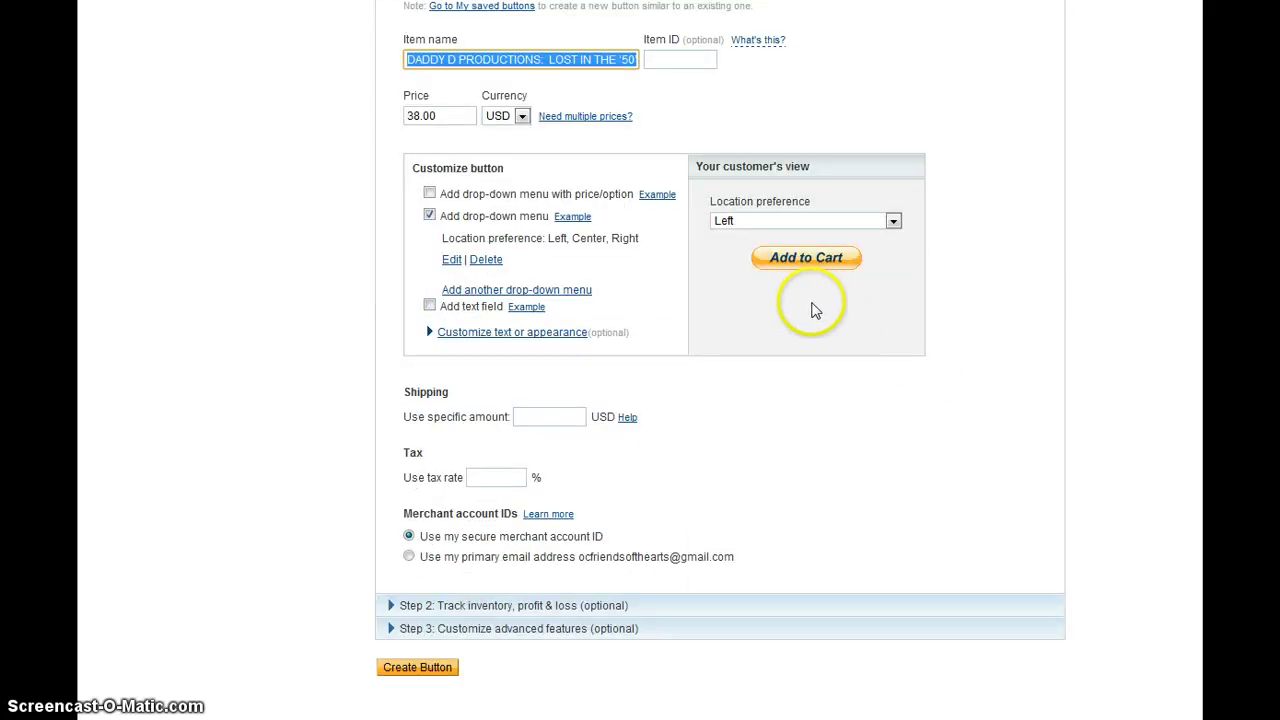
{"action": "scroll", "coordinate": [729, 200], "scroll_direction": "up", "scroll_amount": 1}
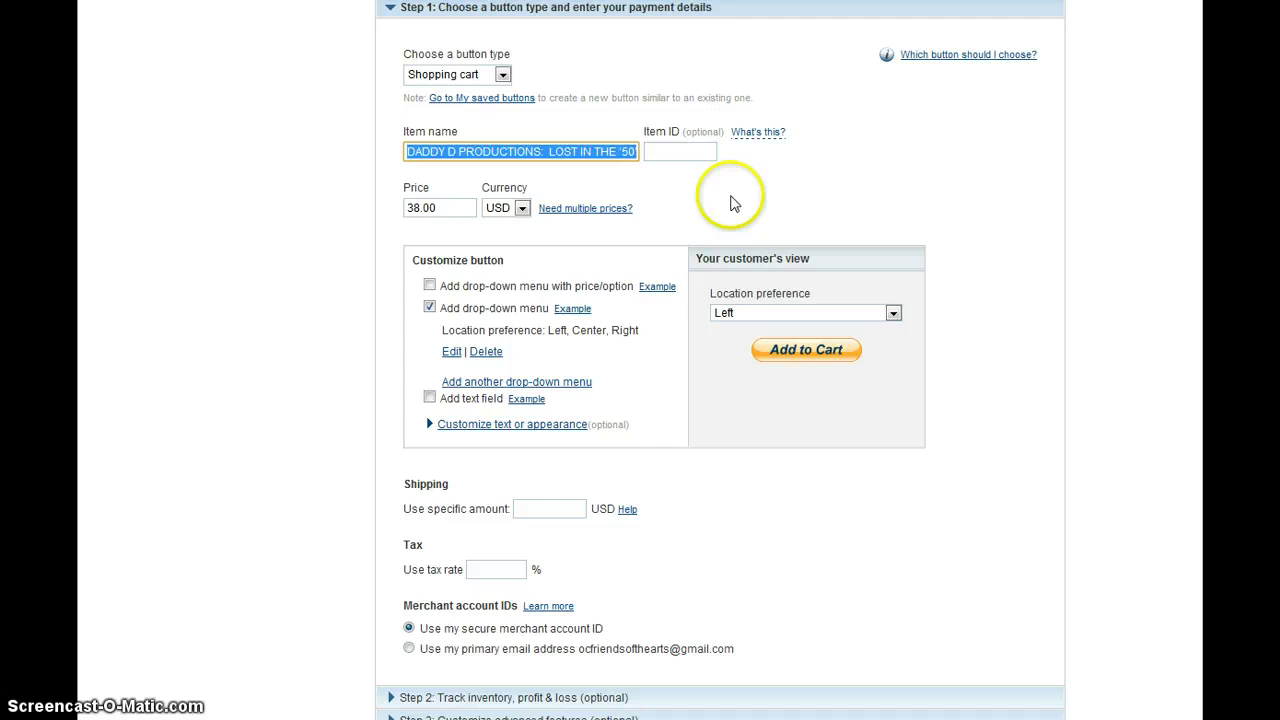
{"action": "key", "text": "ctrl+v"}
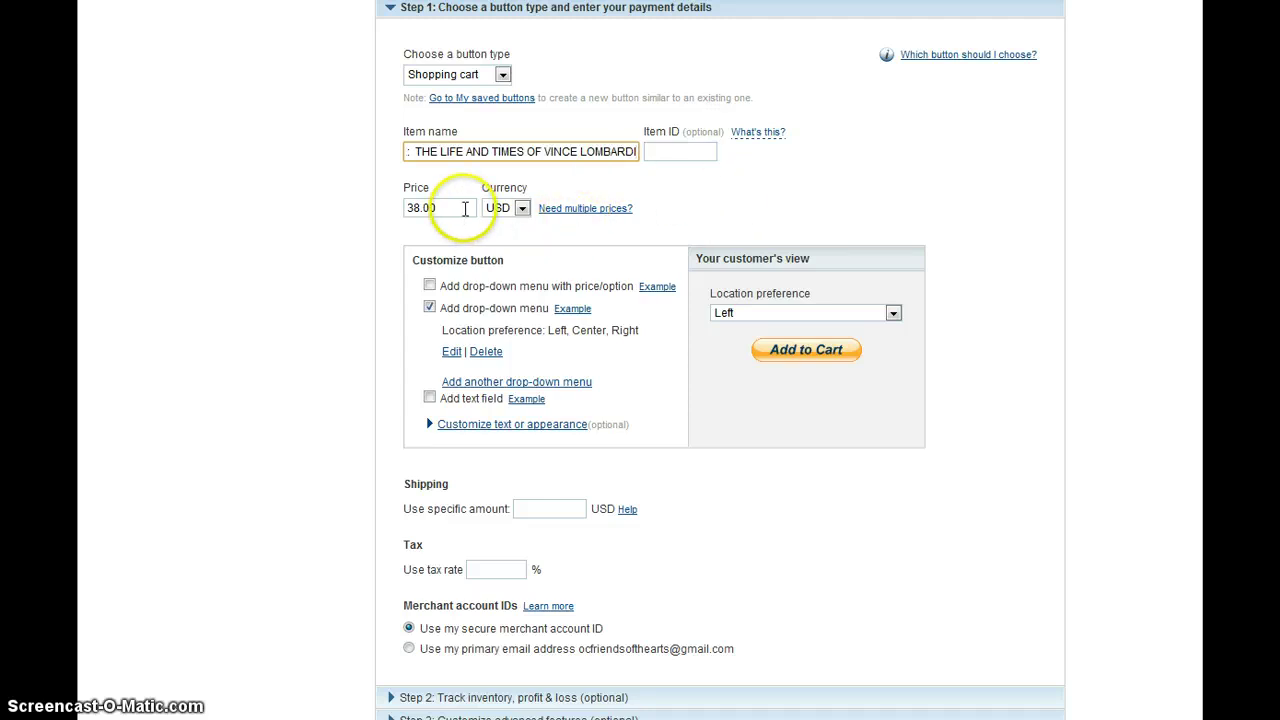
{"action": "left_click_drag", "start_coordinate": [413, 208], "coordinate": [398, 210]}
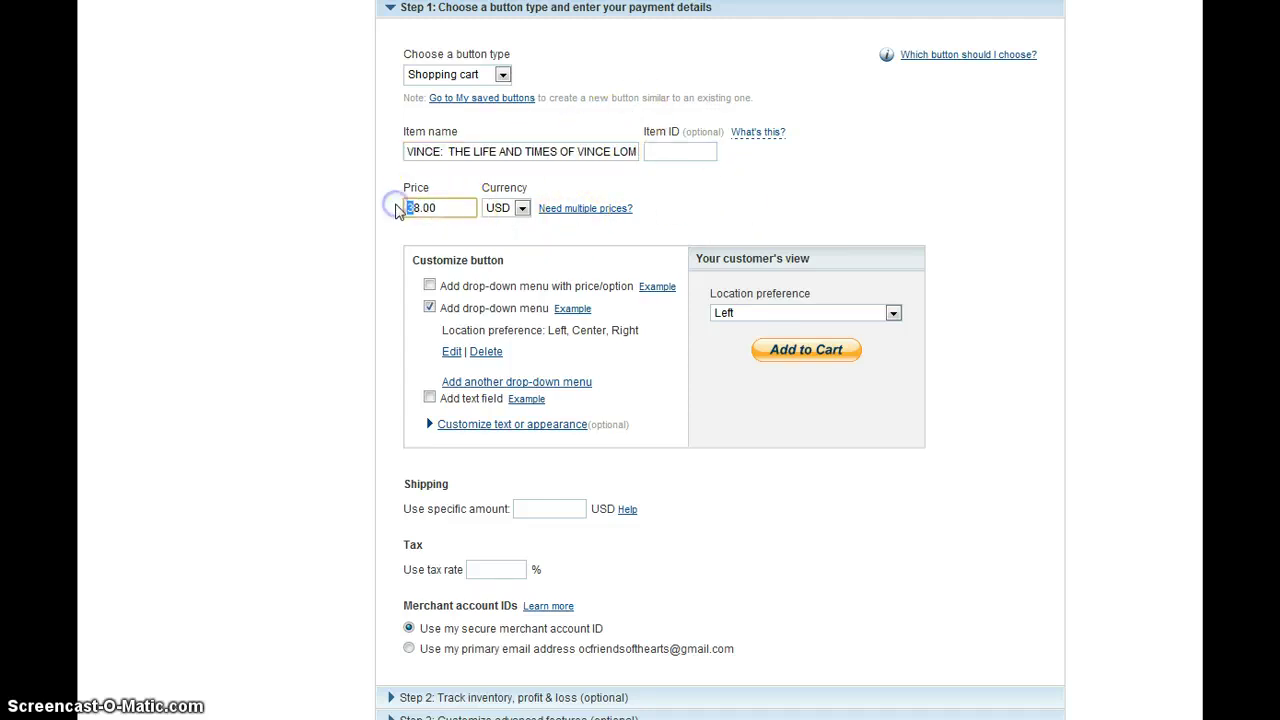
Step: Create the VINCE Add to Cart button and select its generated code
{"action": "key", "text": "alt+Tab"}
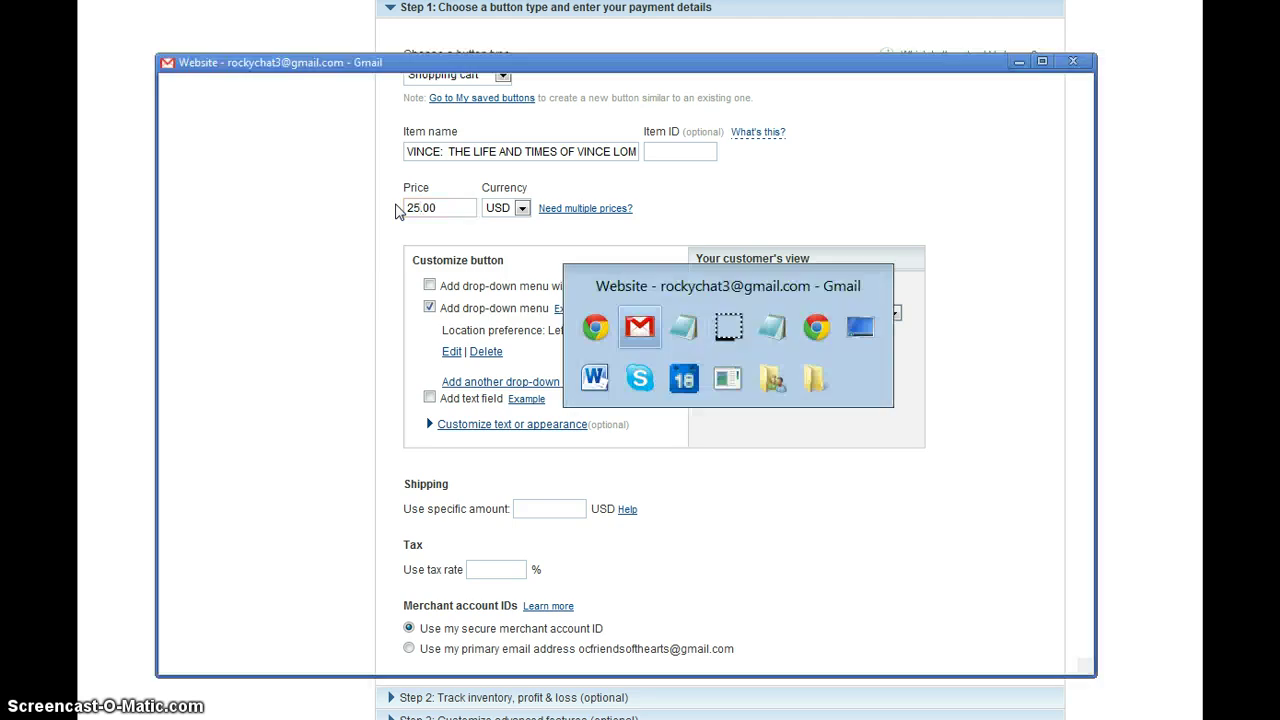
{"action": "key", "text": "alt+Tab"}
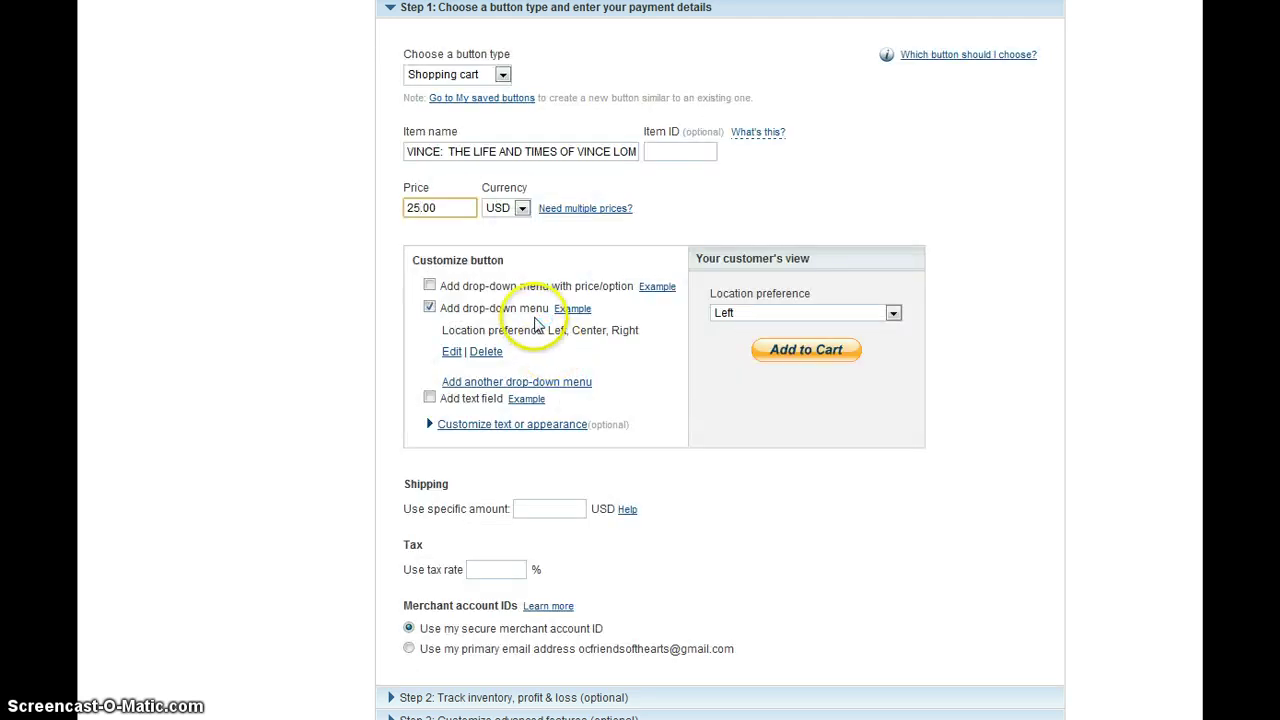
{"action": "scroll", "coordinate": [551, 449], "scroll_direction": "down", "scroll_amount": 2}
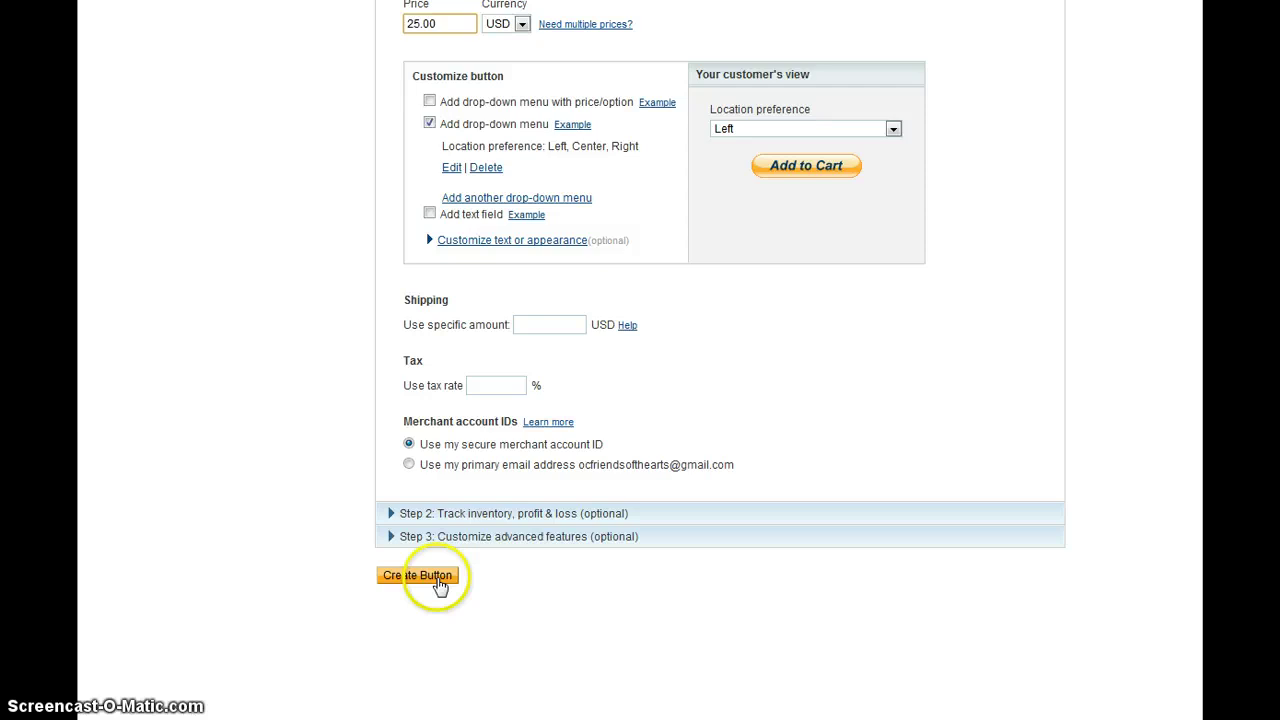
{"action": "left_click", "coordinate": [440, 580]}
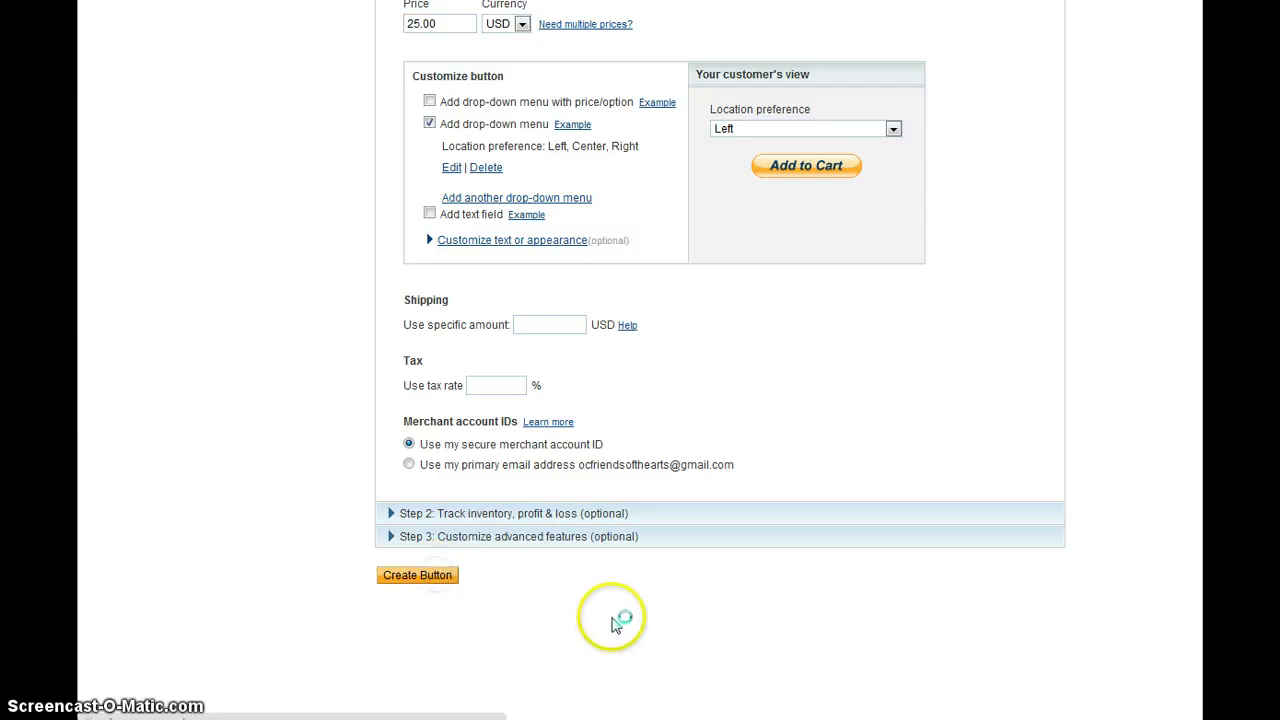
{"action": "left_click", "coordinate": [560, 372]}
{"action": "key", "text": "ctrl+c"}
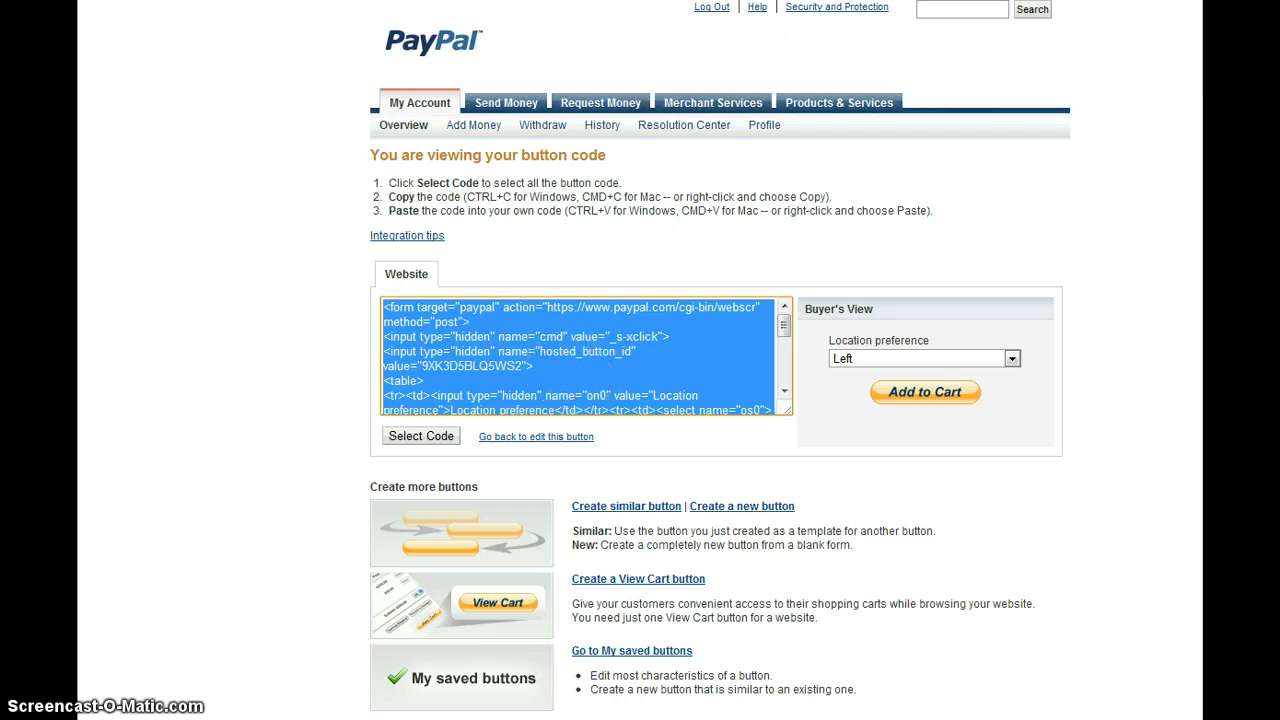
Step: Insert an HTML Box with the pasted VINCE PayPal button code under the VINCE heading and save the Tickets page
{"action": "left_click", "coordinate": [813, 3]}
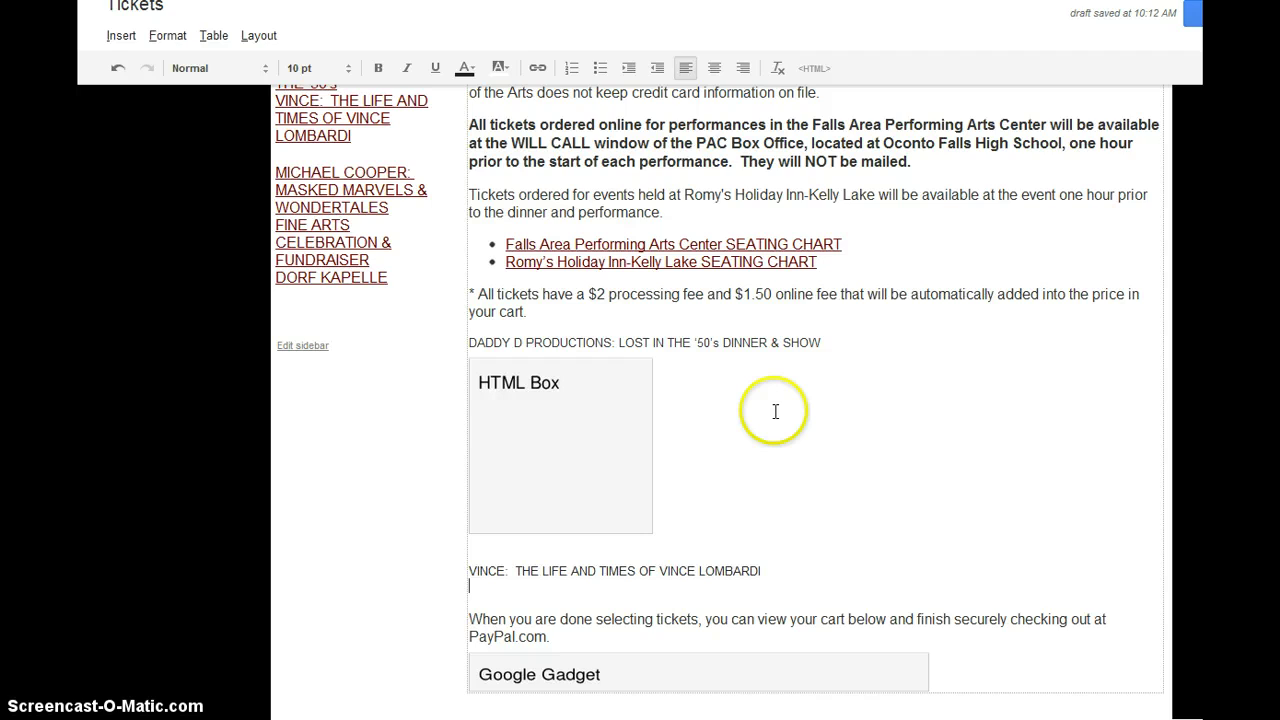
{"action": "left_click", "coordinate": [121, 36]}
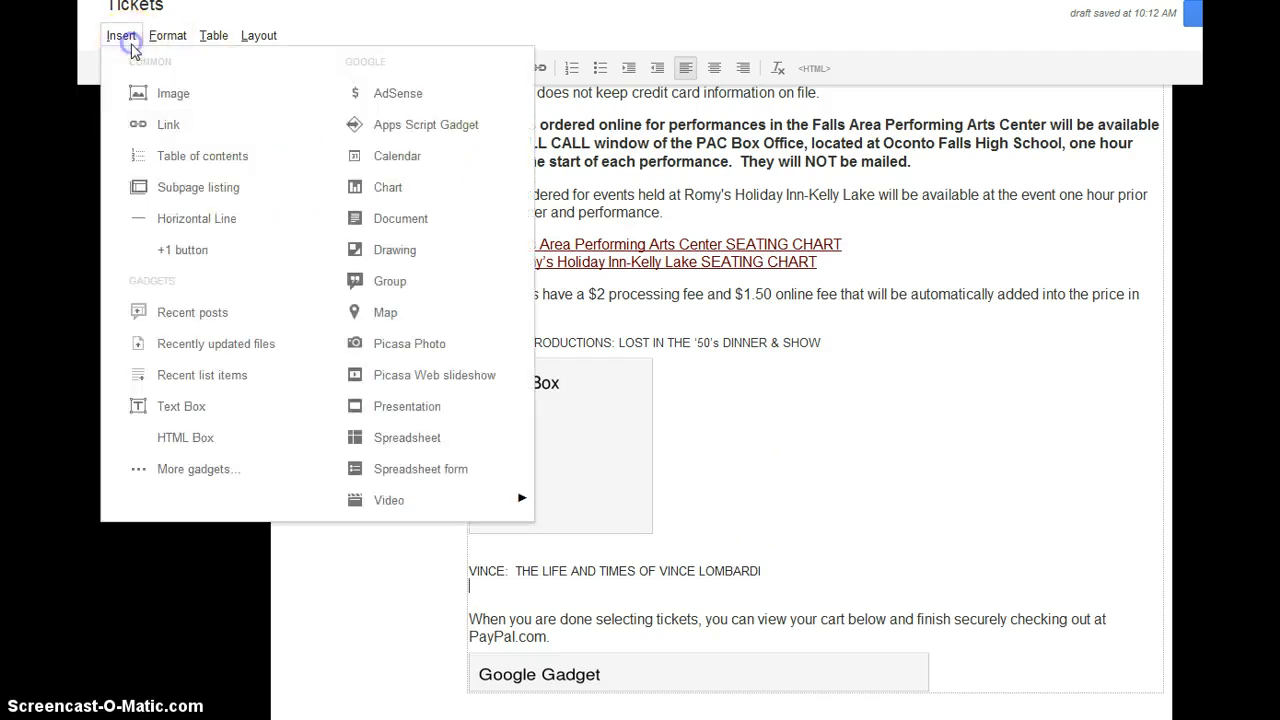
{"action": "left_click", "coordinate": [190, 438]}
{"action": "key", "text": "ctrl+v"}
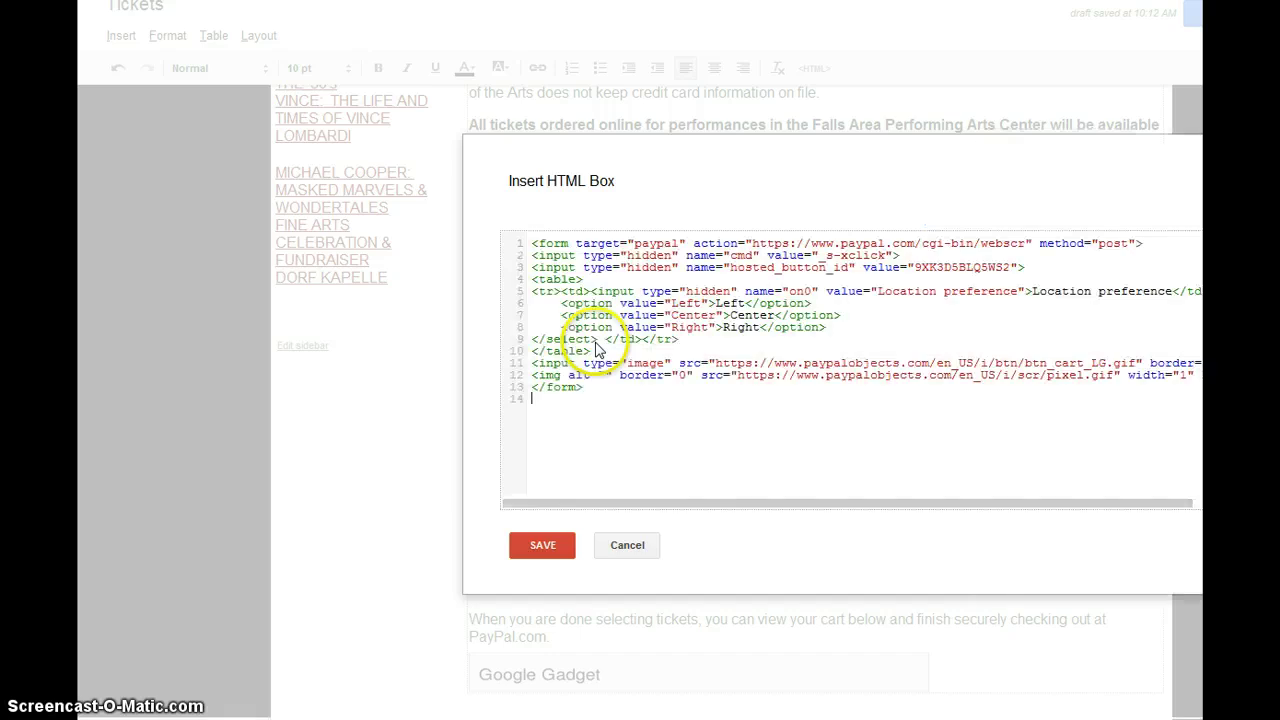
{"action": "left_click", "coordinate": [542, 545]}
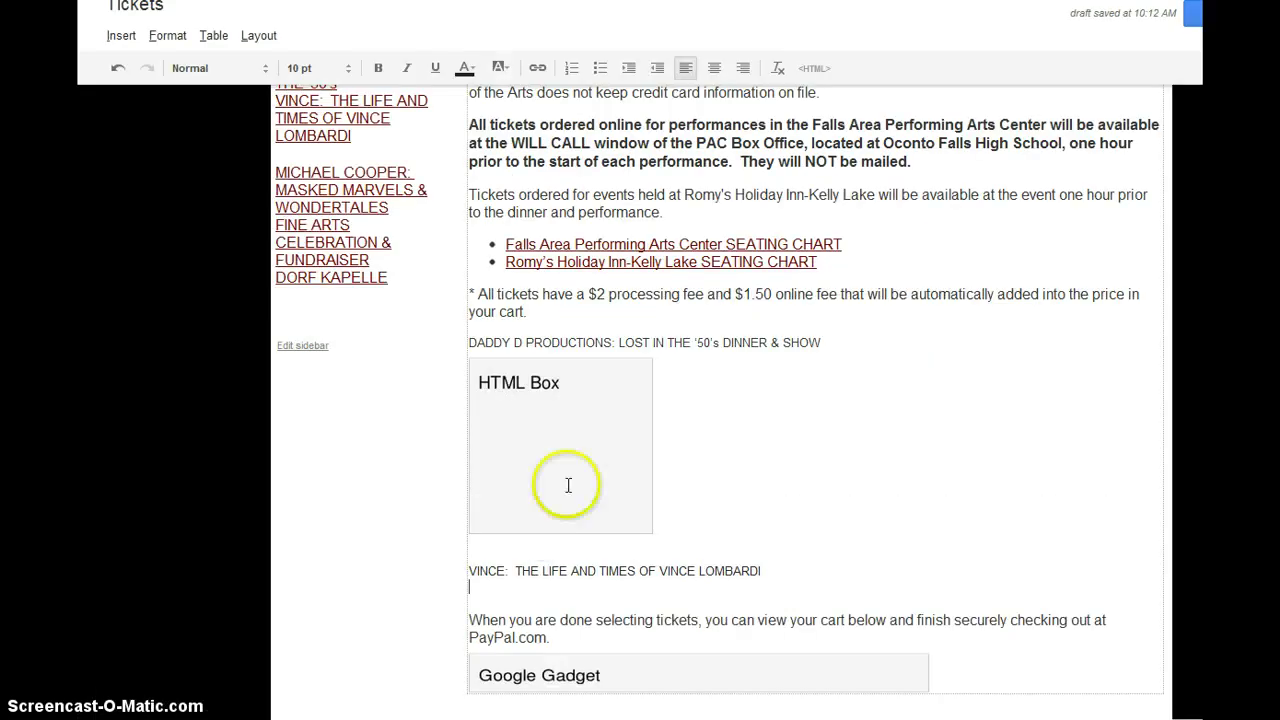
{"action": "scroll", "coordinate": [569, 486], "scroll_direction": "down", "scroll_amount": 3}
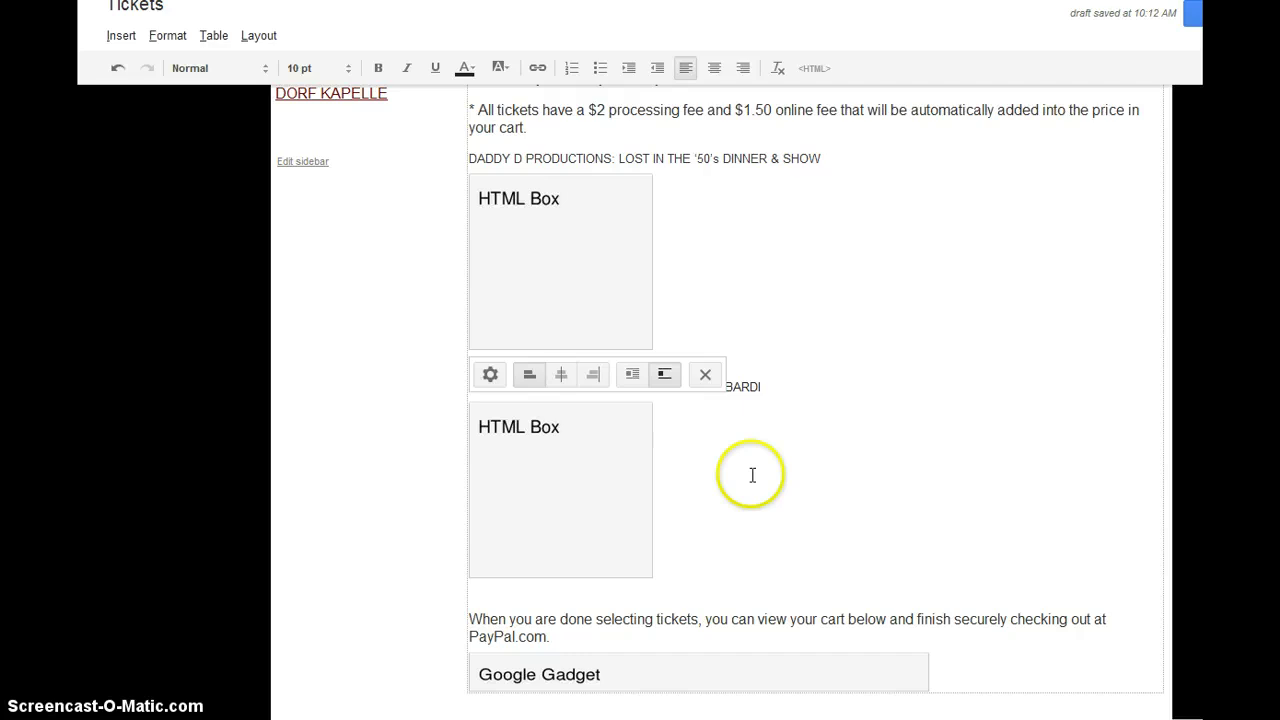
{"action": "left_click", "coordinate": [760, 480]}
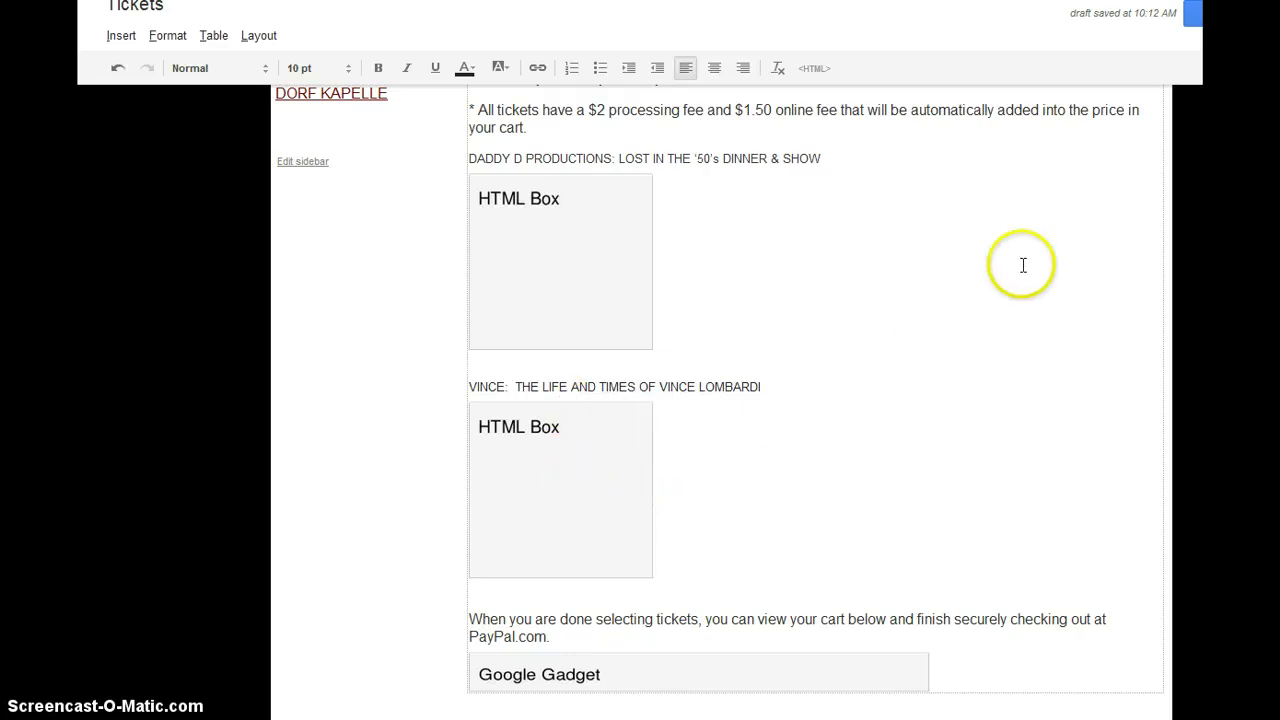
{"action": "left_click", "coordinate": [1192, 13]}
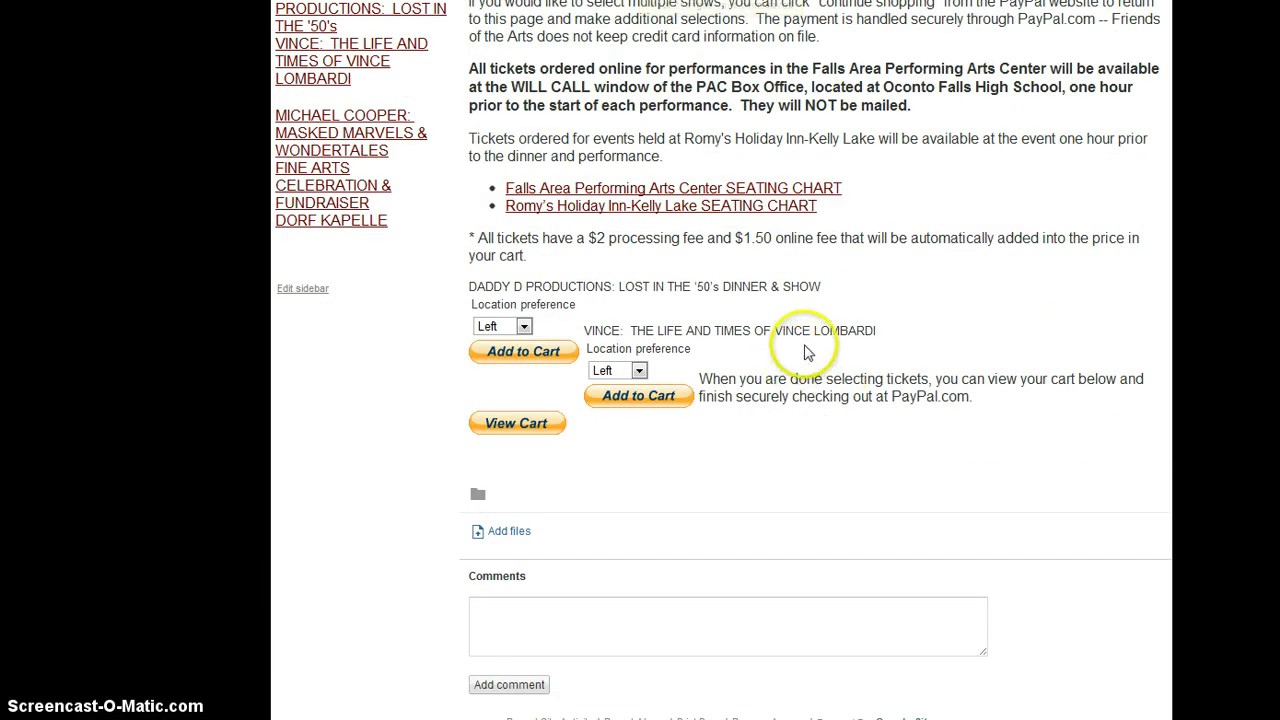
Step: Test the first show's Add to Cart with location Left, confirming a $38.00 DADDY D ticket, then return to Tickets
{"action": "left_click_drag", "start_coordinate": [493, 286], "coordinate": [553, 299]}
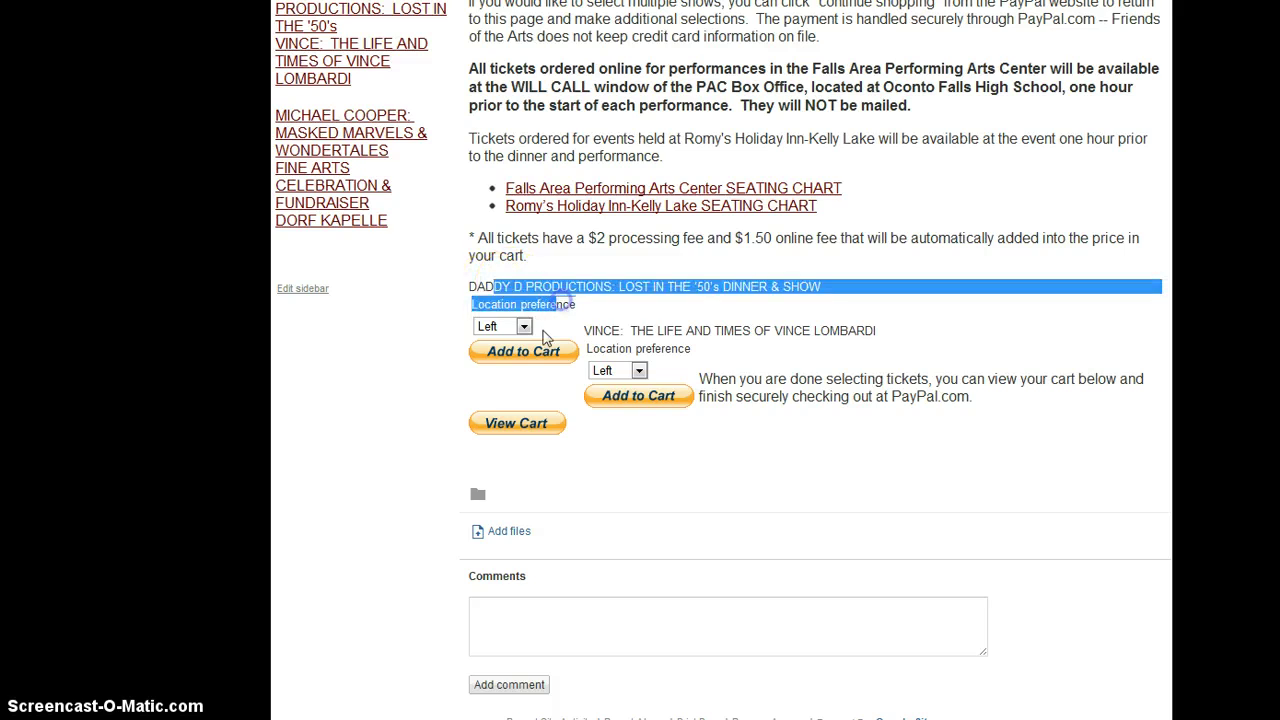
{"action": "left_click", "coordinate": [550, 332]}
{"action": "left_click", "coordinate": [518, 326]}
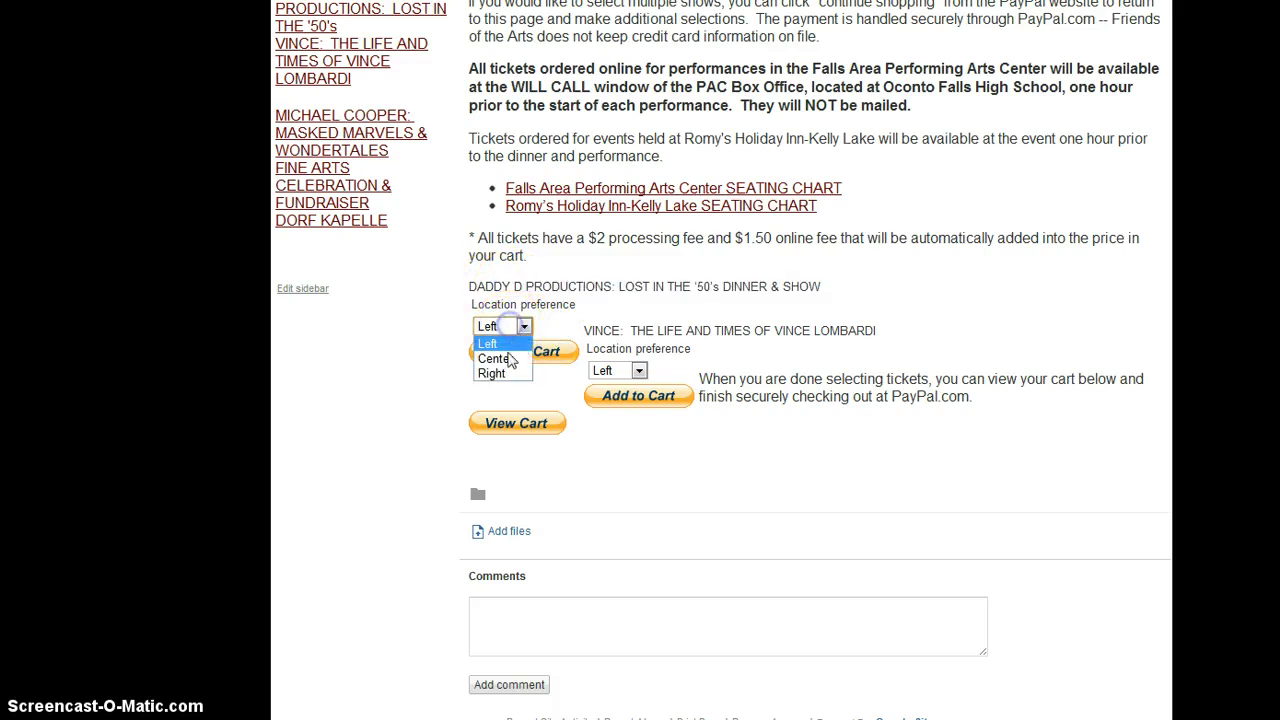
{"action": "left_click", "coordinate": [514, 332]}
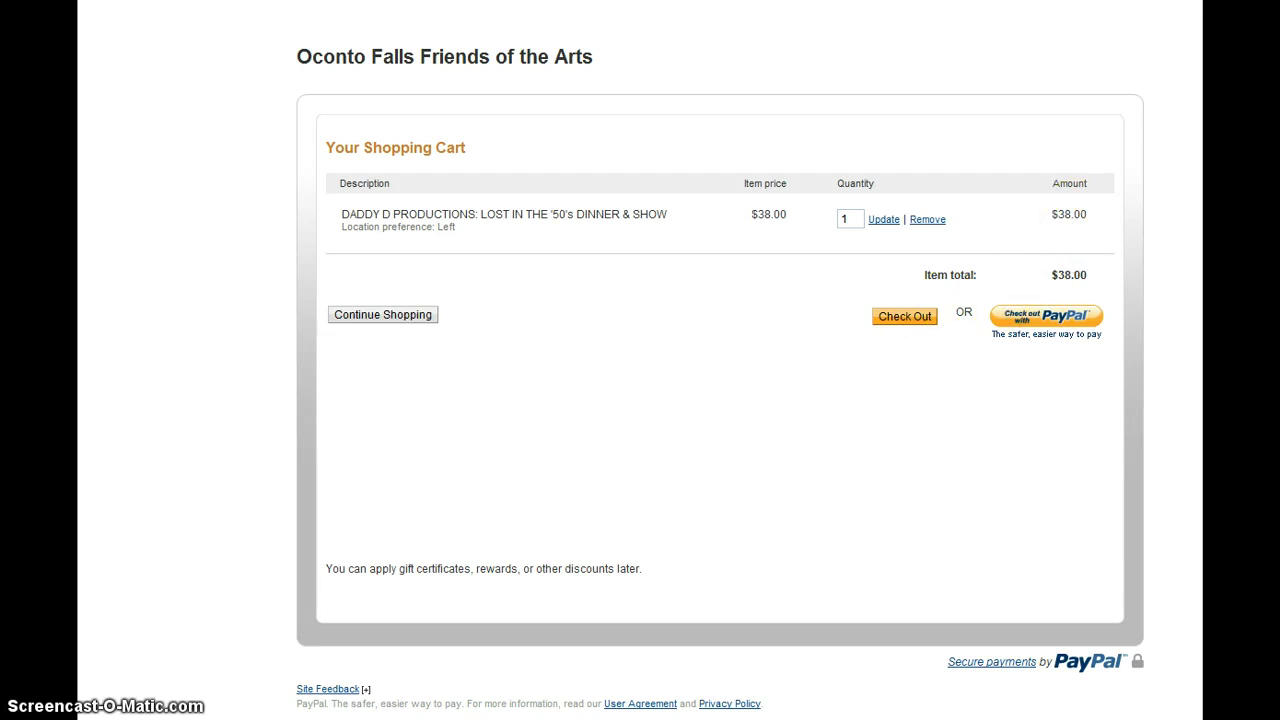
{"action": "key", "text": "ctrl+w"}
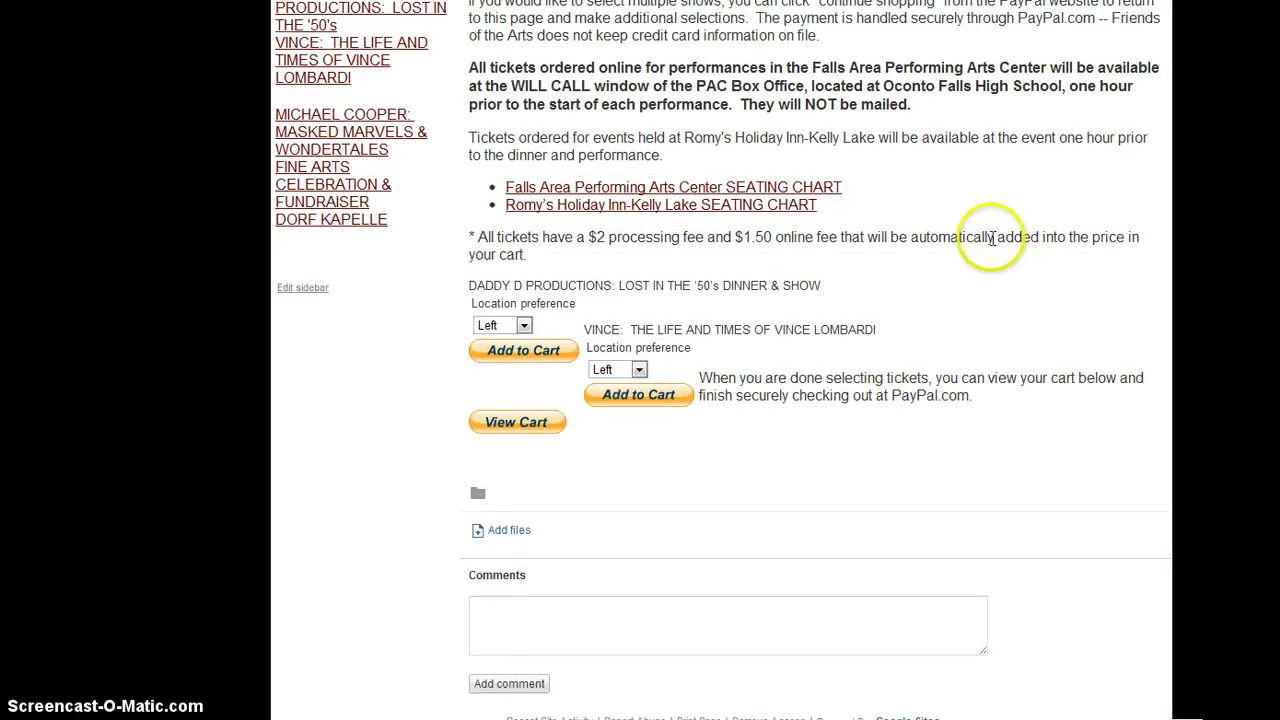
Step: Edit the Tickets page and insert a line break before the VINCE heading
{"action": "scroll", "coordinate": [1000, 245], "scroll_direction": "up", "scroll_amount": 5}
{"action": "left_click", "coordinate": [1070, 32]}
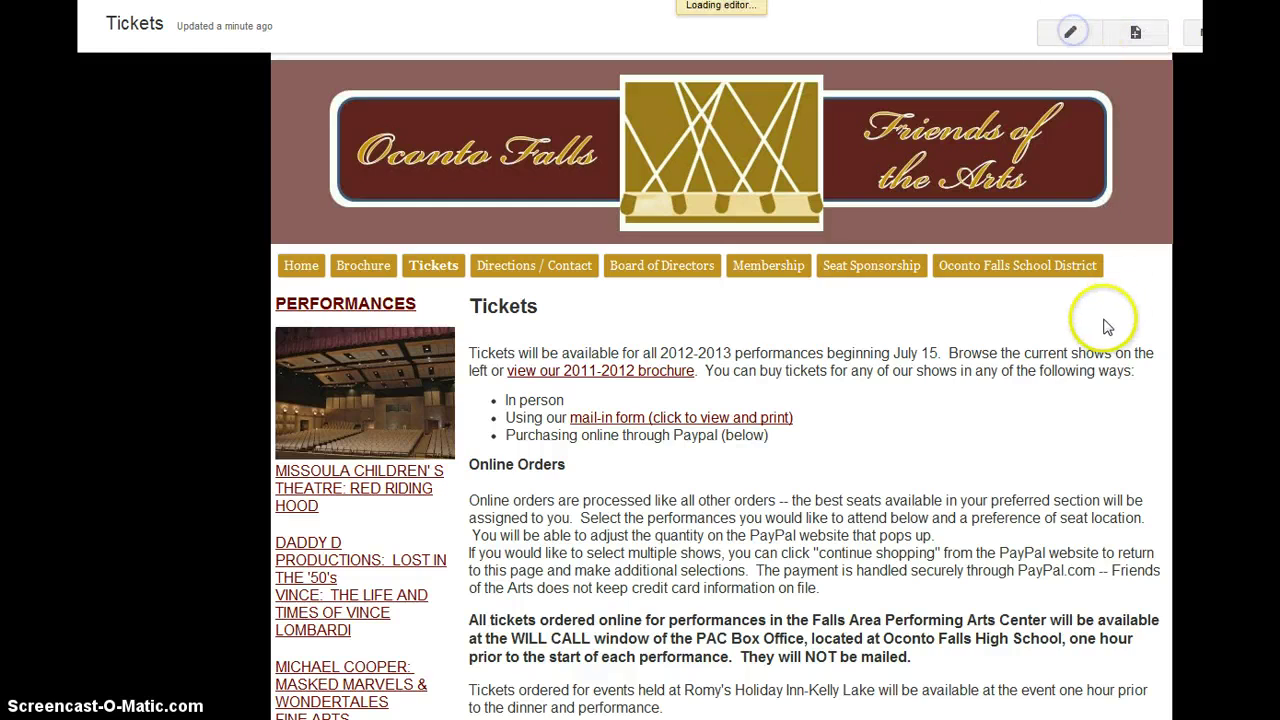
{"action": "scroll", "coordinate": [951, 300], "scroll_direction": "down", "scroll_amount": 10}
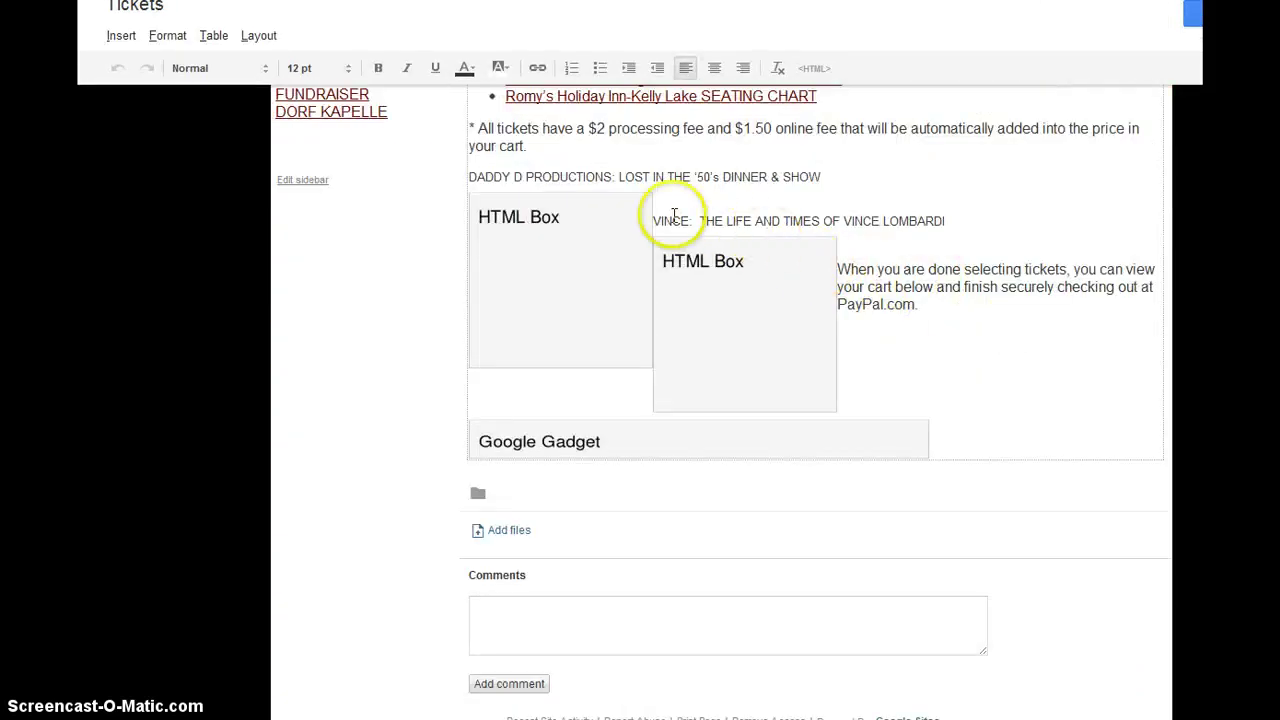
{"action": "left_click", "coordinate": [652, 216]}
{"action": "left_click", "coordinate": [653, 220]}
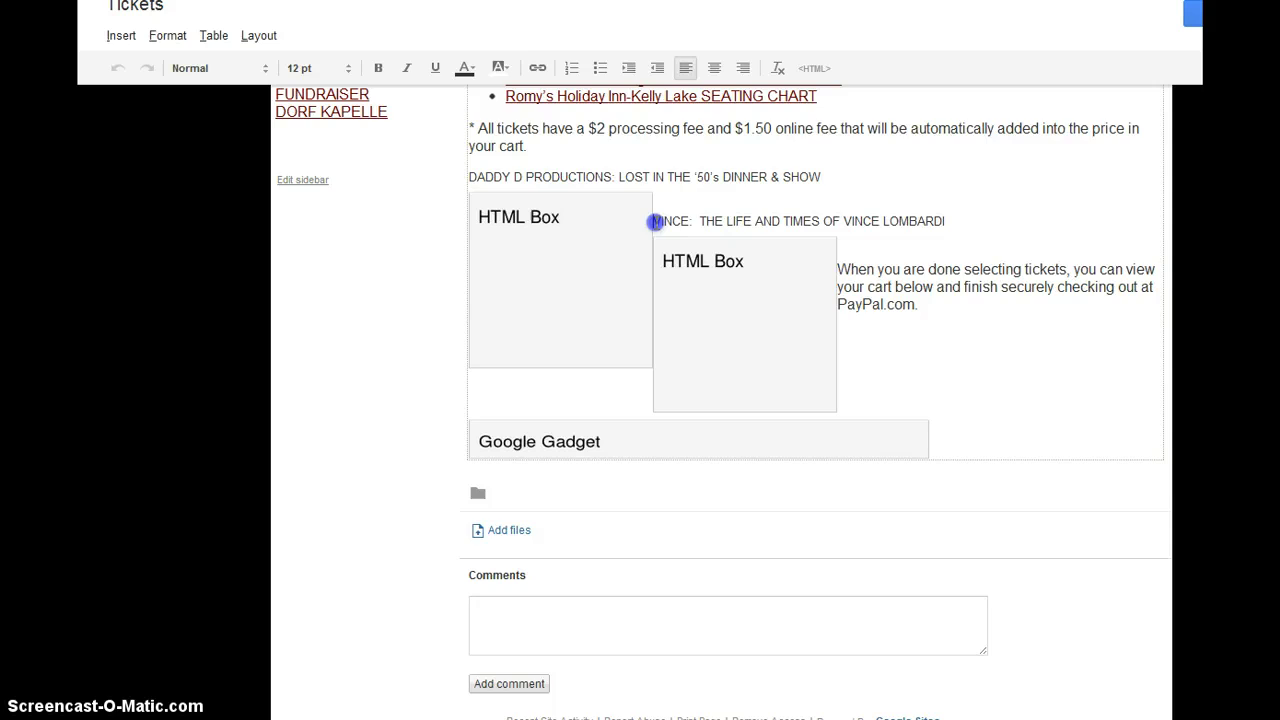
{"action": "key", "text": "Return"}
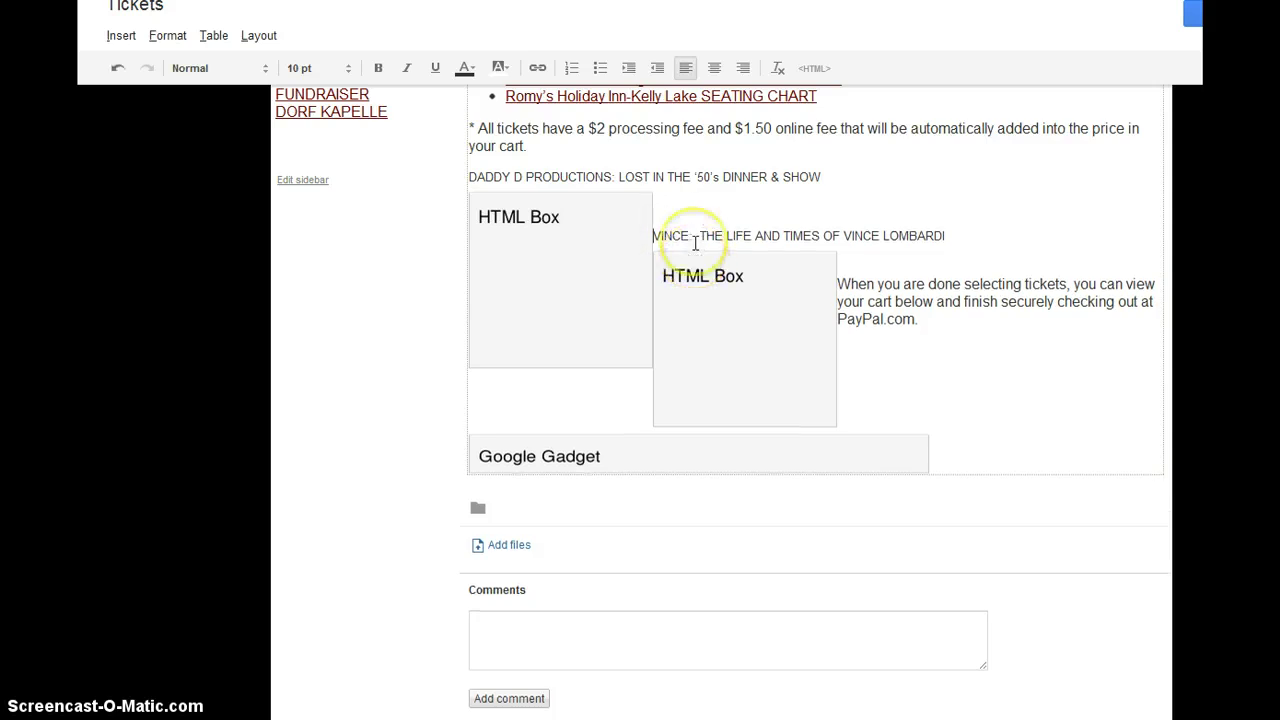
Step: Left-align the second HTML Box and turn its text wrapping off
{"action": "left_click", "coordinate": [724, 400]}
{"action": "left_click", "coordinate": [713, 448]}
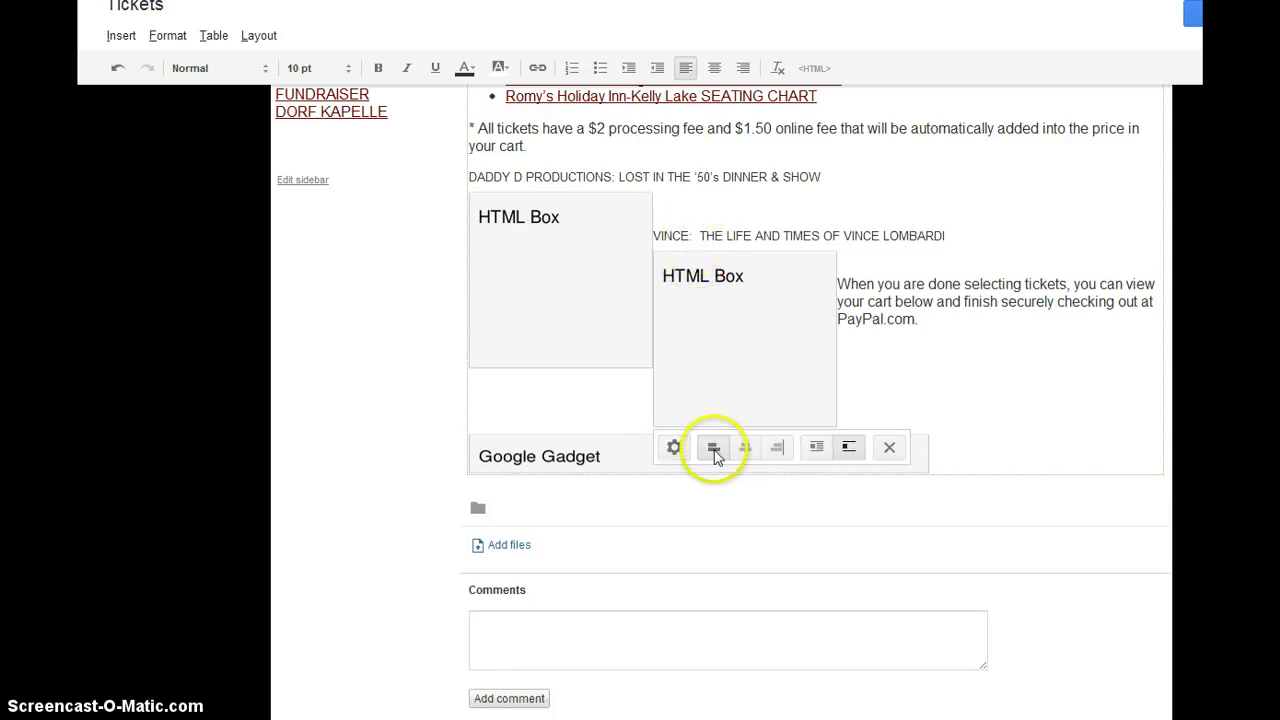
{"action": "left_click", "coordinate": [846, 448]}
{"action": "left_click", "coordinate": [818, 447]}
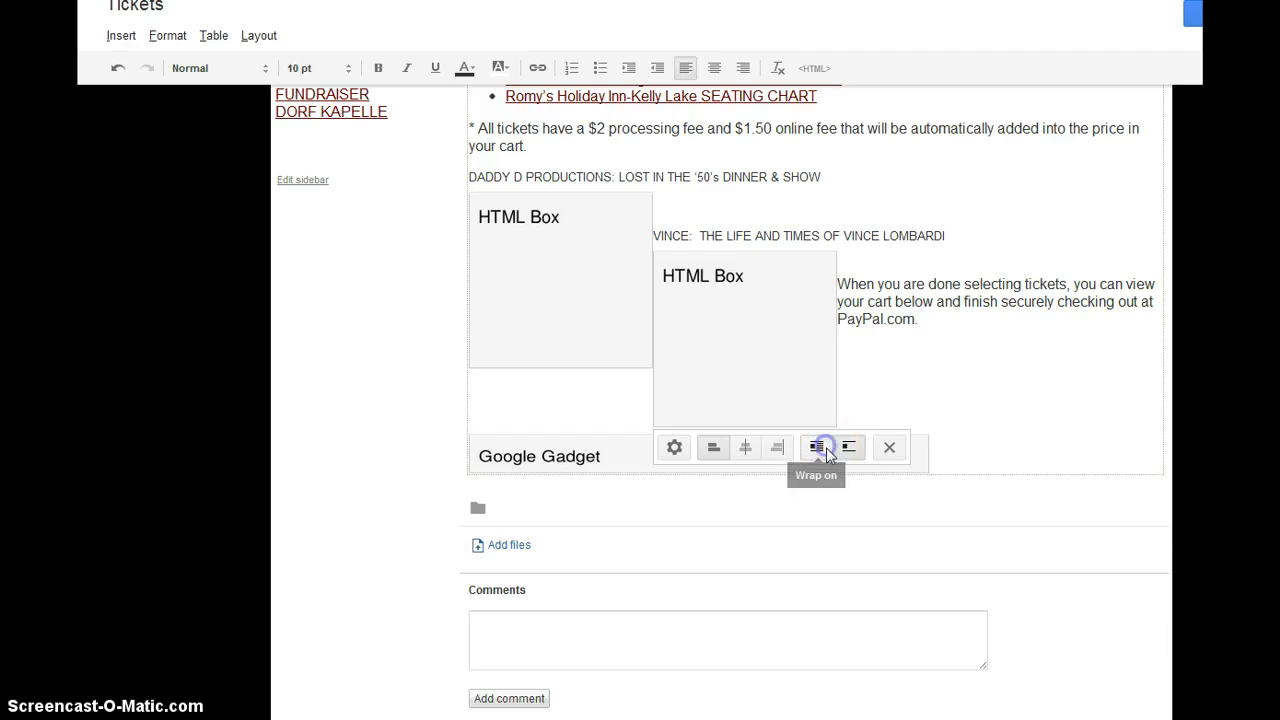
{"action": "left_click", "coordinate": [848, 449]}
Step: Turn text wrapping off for the first HTML Box so VINCE sits below, and save the page
{"action": "left_click", "coordinate": [731, 323]}
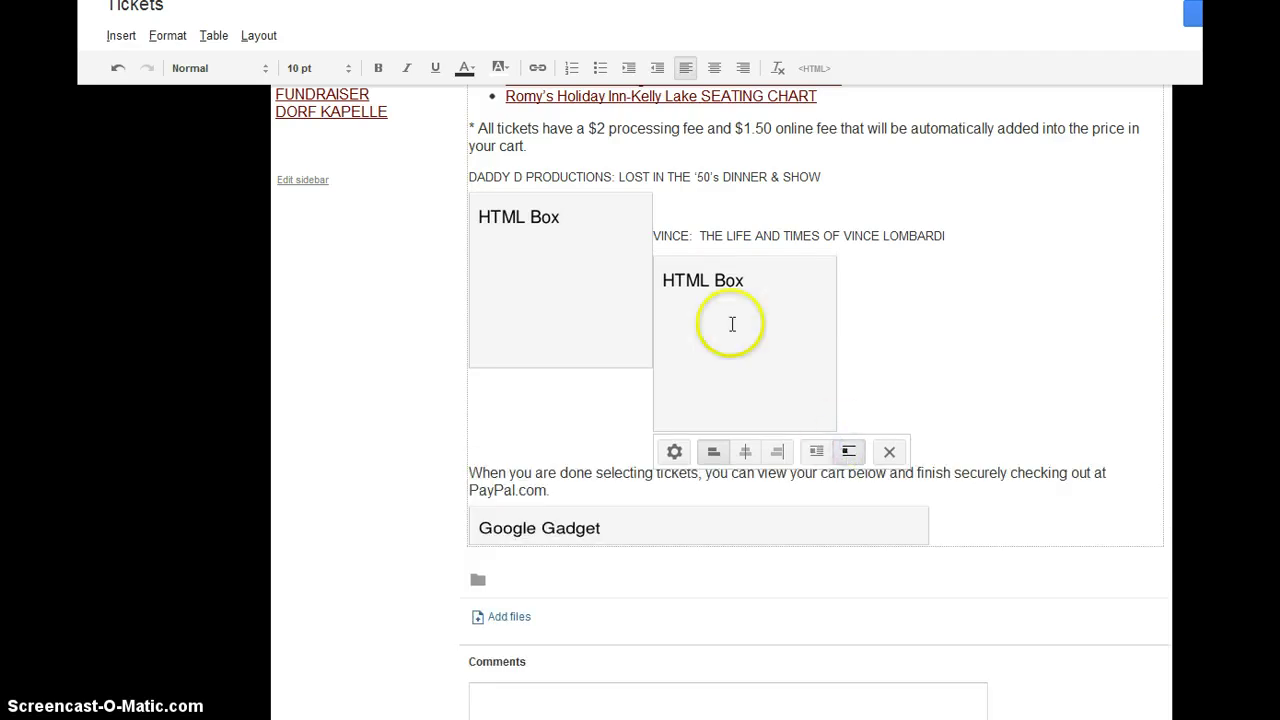
{"action": "left_click", "coordinate": [531, 280]}
{"action": "left_click", "coordinate": [631, 386]}
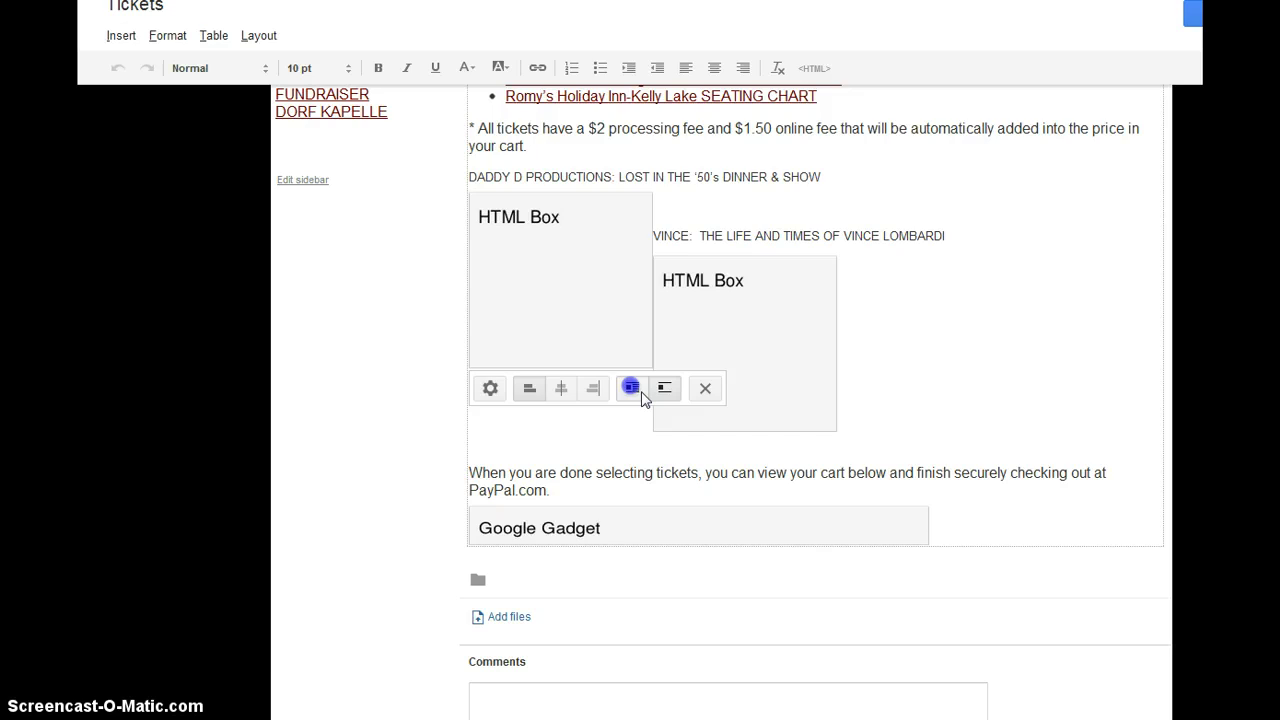
{"action": "left_click", "coordinate": [663, 393]}
{"action": "left_click", "coordinate": [731, 480]}
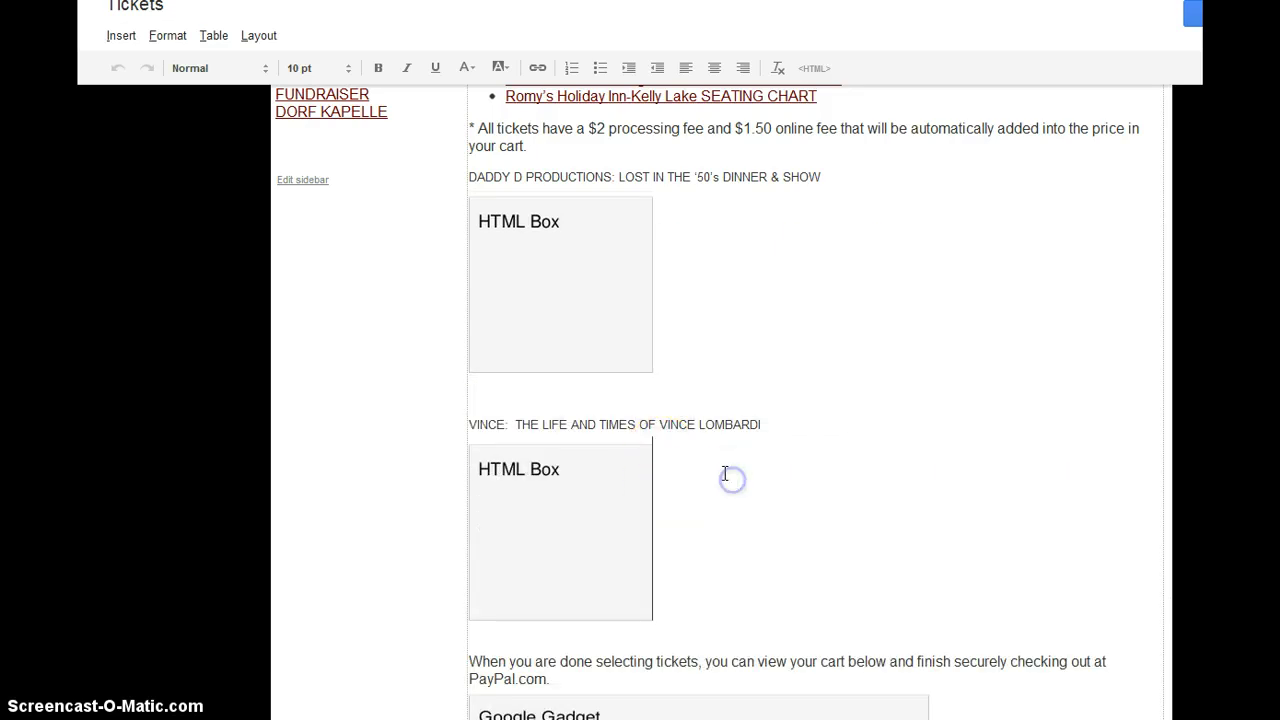
{"action": "left_click", "coordinate": [531, 392]}
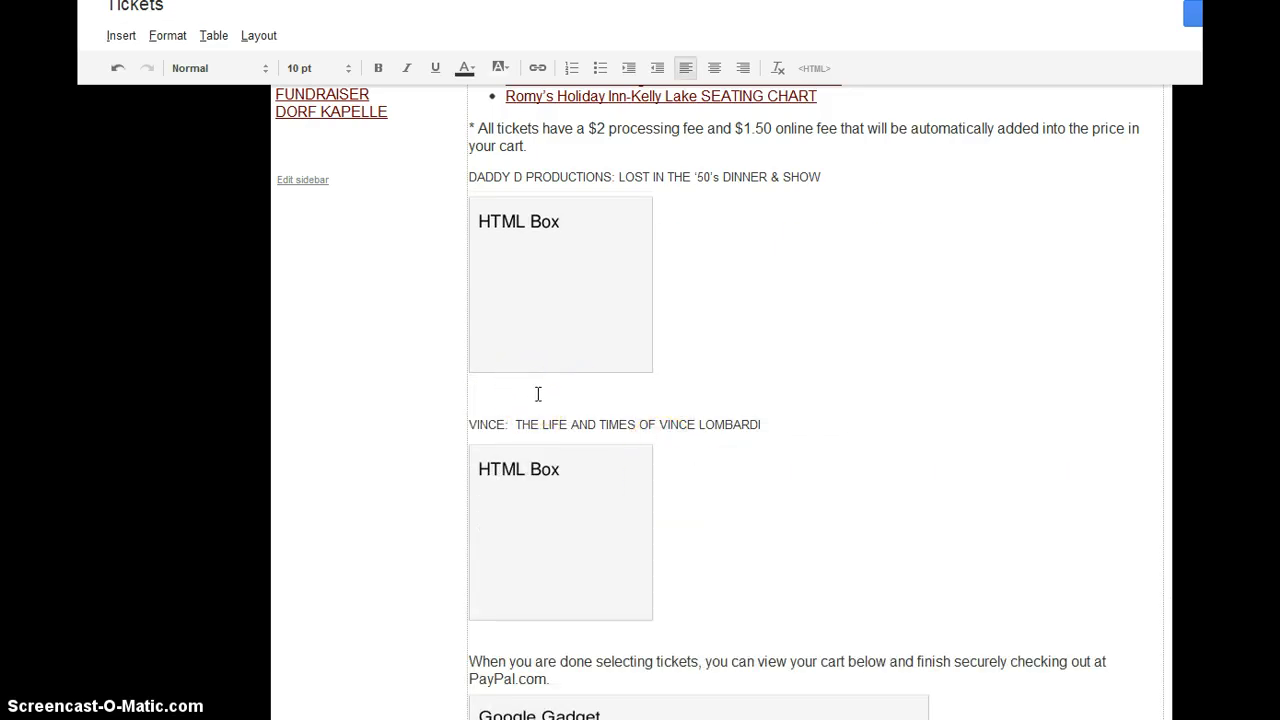
{"action": "left_click", "coordinate": [1192, 13]}
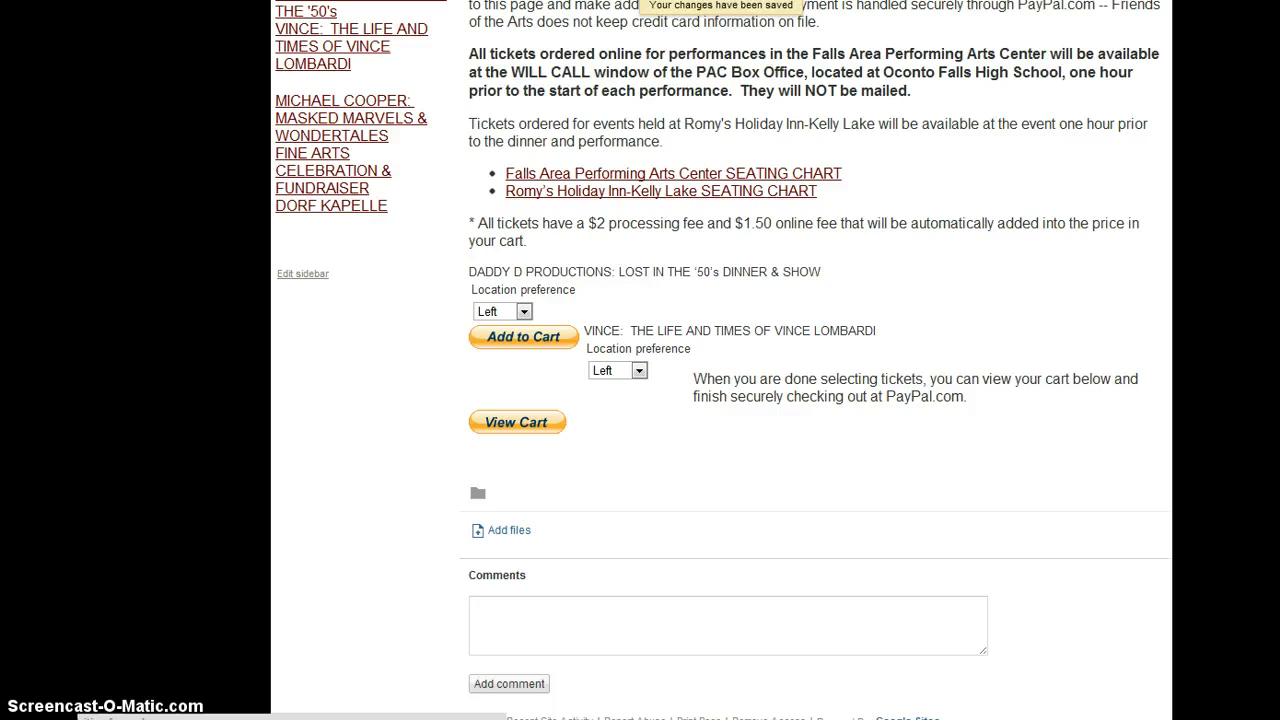
Step: Edit the Tickets page and insert a 1 x 7 table
{"action": "scroll", "coordinate": [848, 578], "scroll_direction": "up", "scroll_amount": 6}
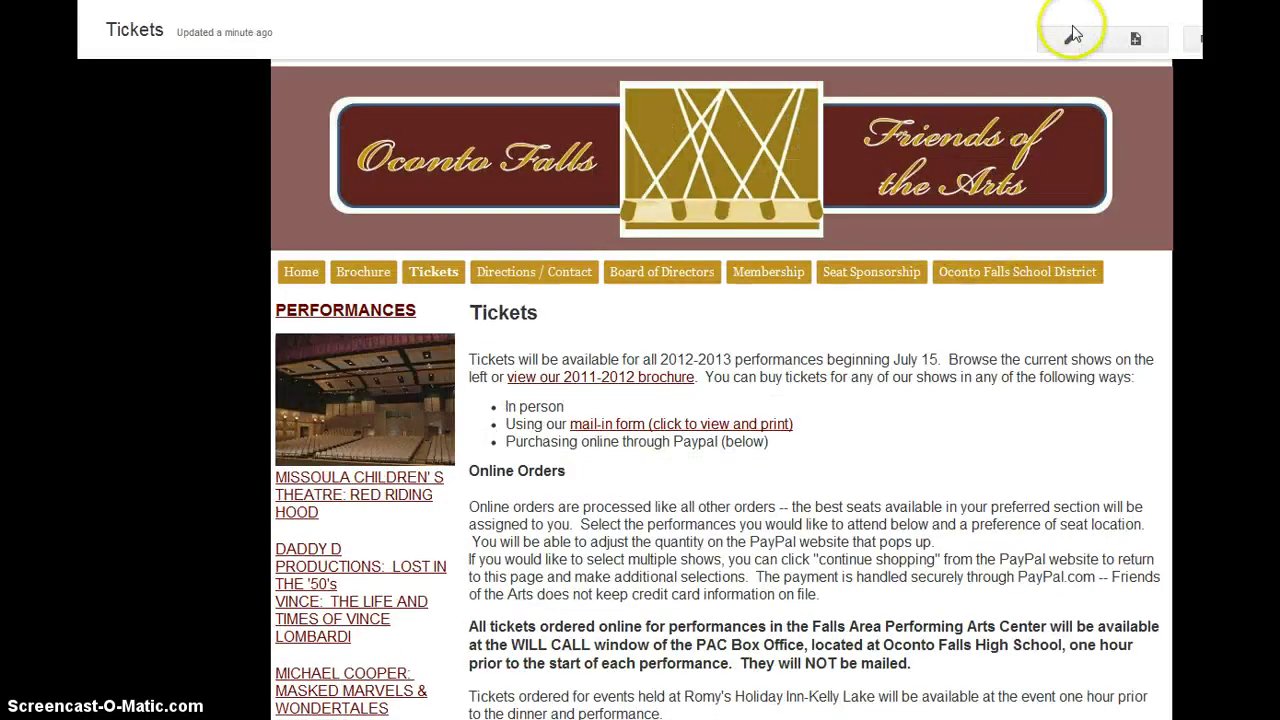
{"action": "left_click", "coordinate": [1070, 38]}
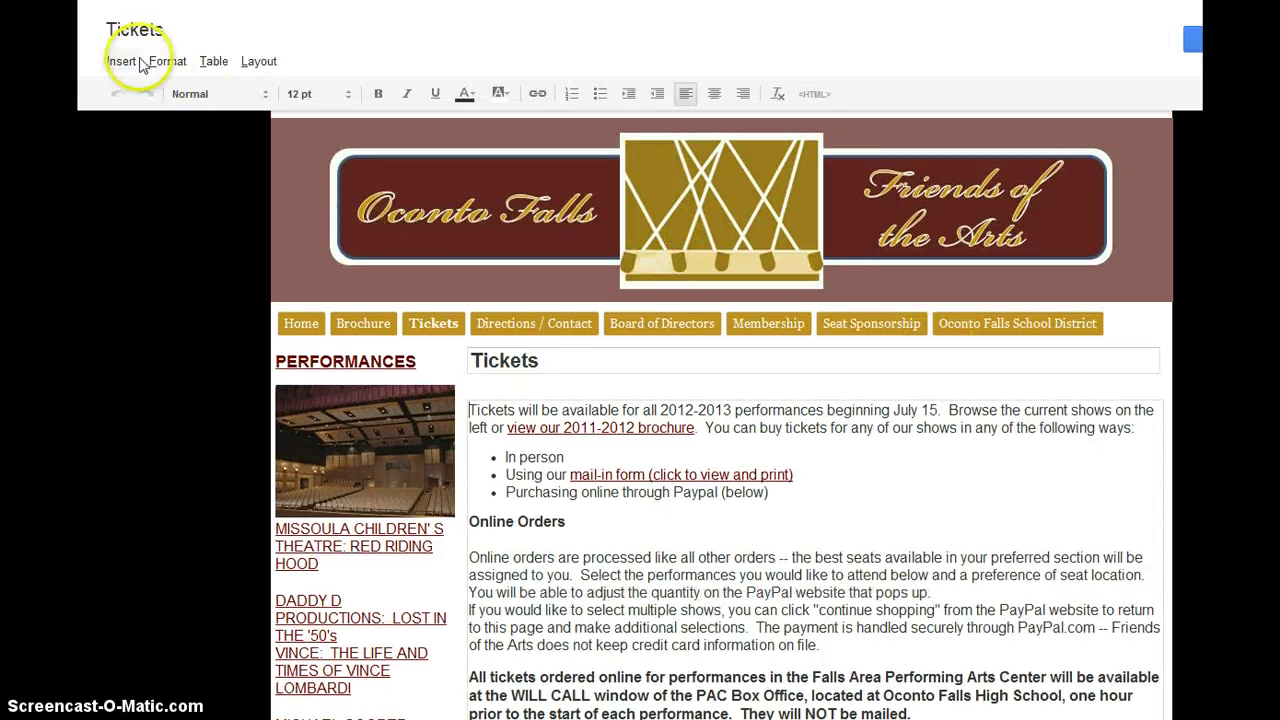
{"action": "left_click", "coordinate": [214, 63]}
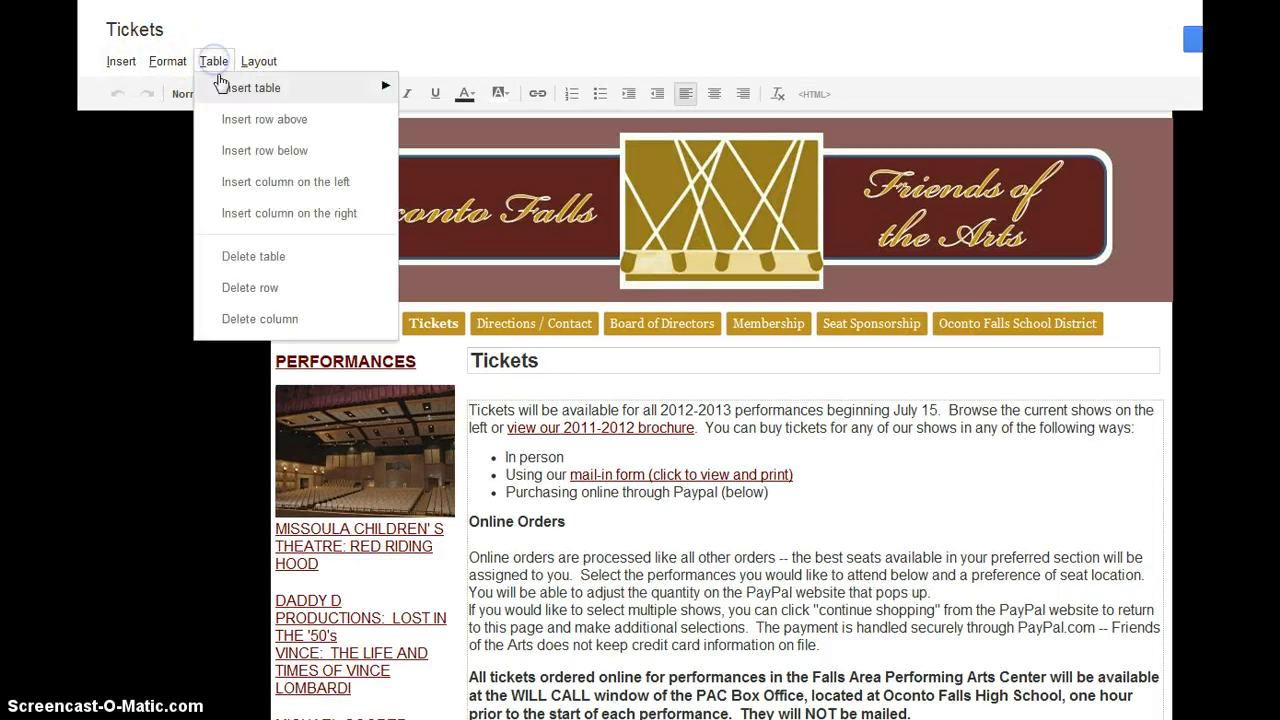
{"action": "mouse_move", "coordinate": [375, 88]}
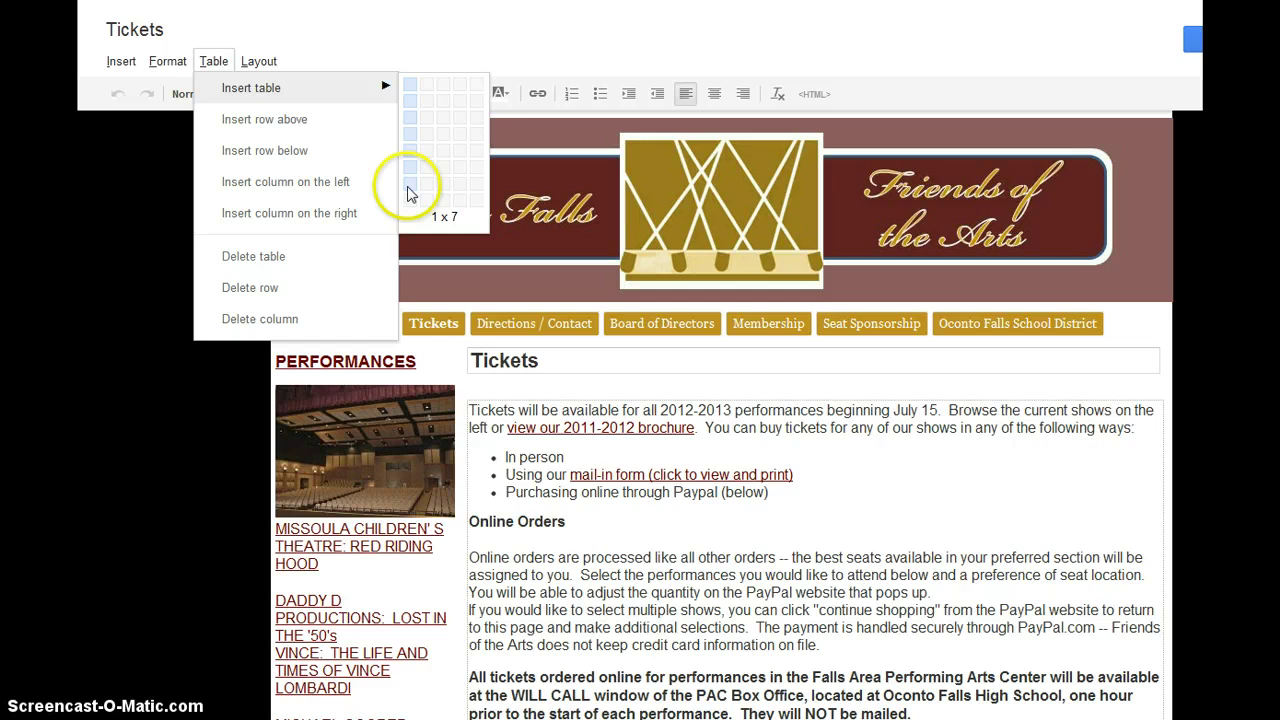
{"action": "left_click", "coordinate": [371, 36]}
Step: Work through the table rows around the first show's HTML Box, the VINCE HTML Box and the row below
{"action": "scroll", "coordinate": [768, 461], "scroll_direction": "down", "scroll_amount": 5}
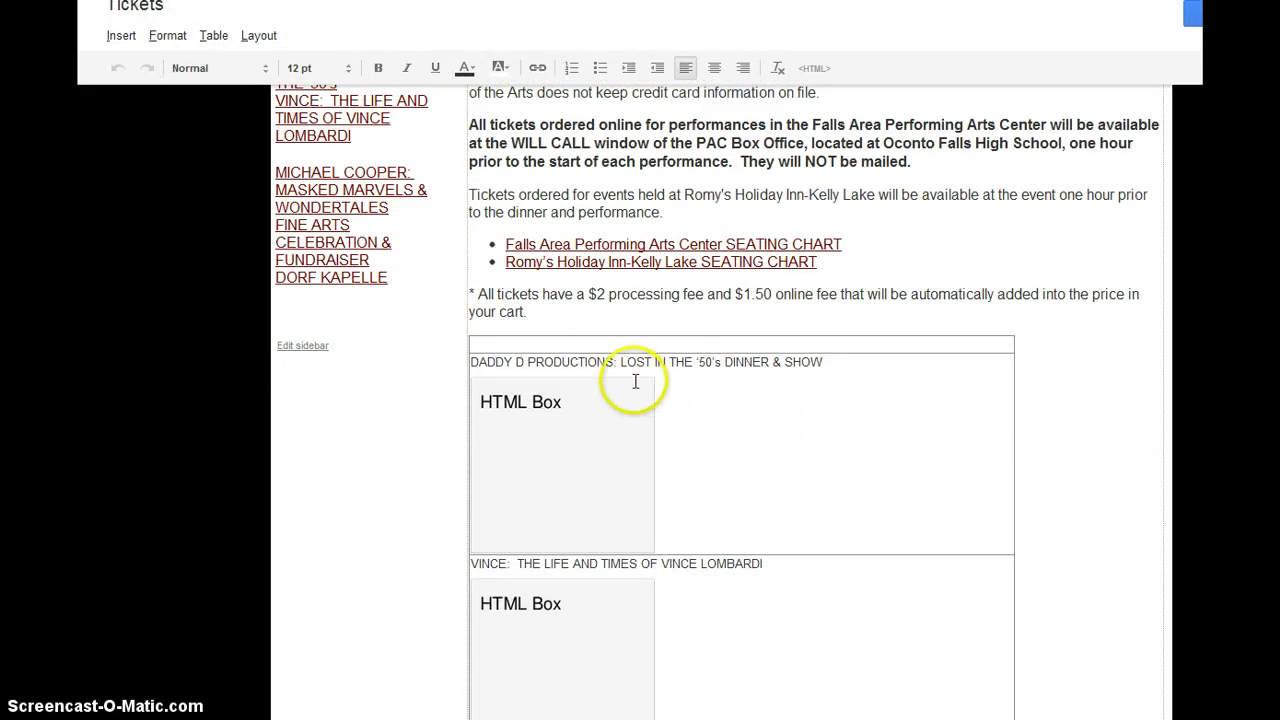
{"action": "scroll", "coordinate": [660, 480], "scroll_direction": "down", "scroll_amount": 2}
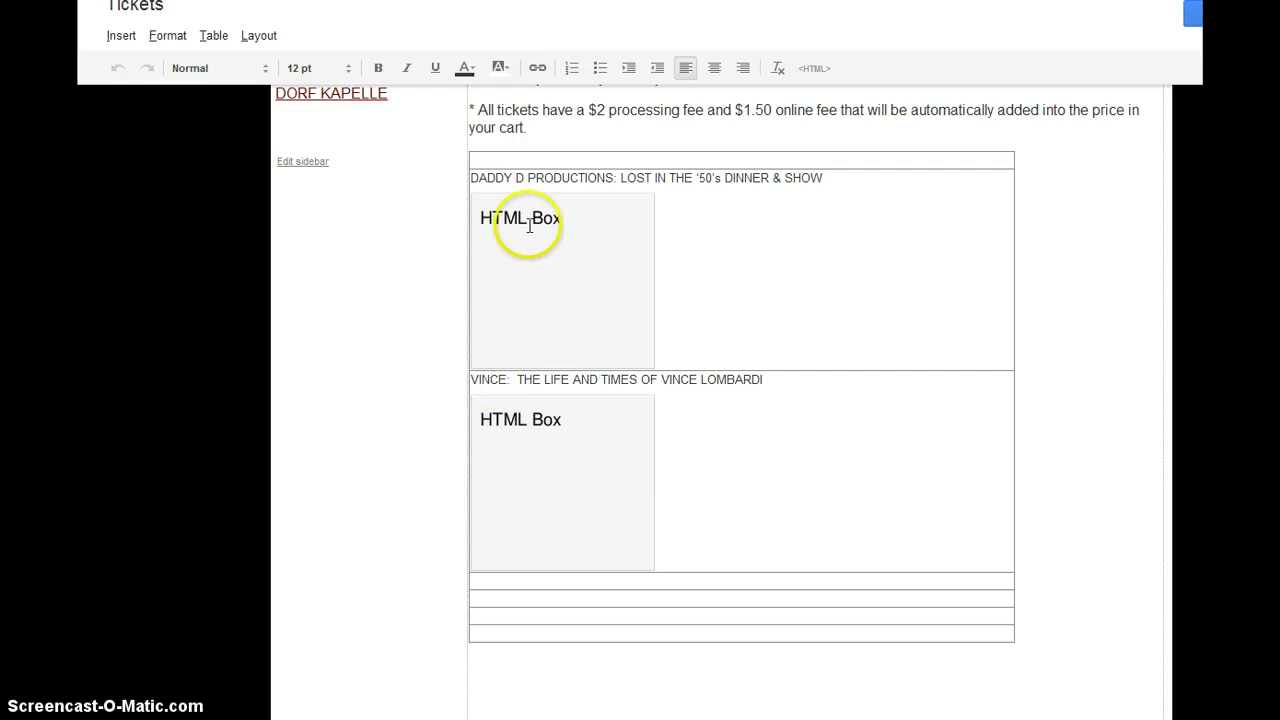
{"action": "left_click", "coordinate": [500, 226]}
{"action": "left_click", "coordinate": [570, 455]}
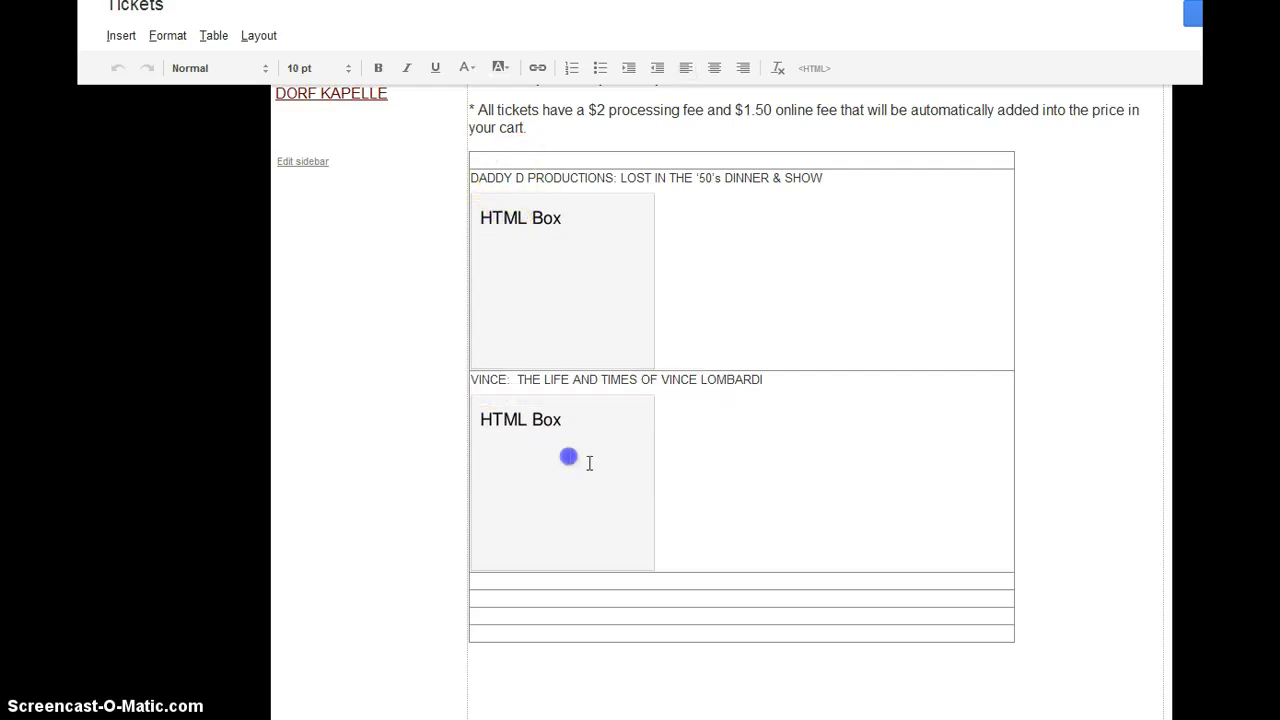
{"action": "left_click", "coordinate": [707, 517]}
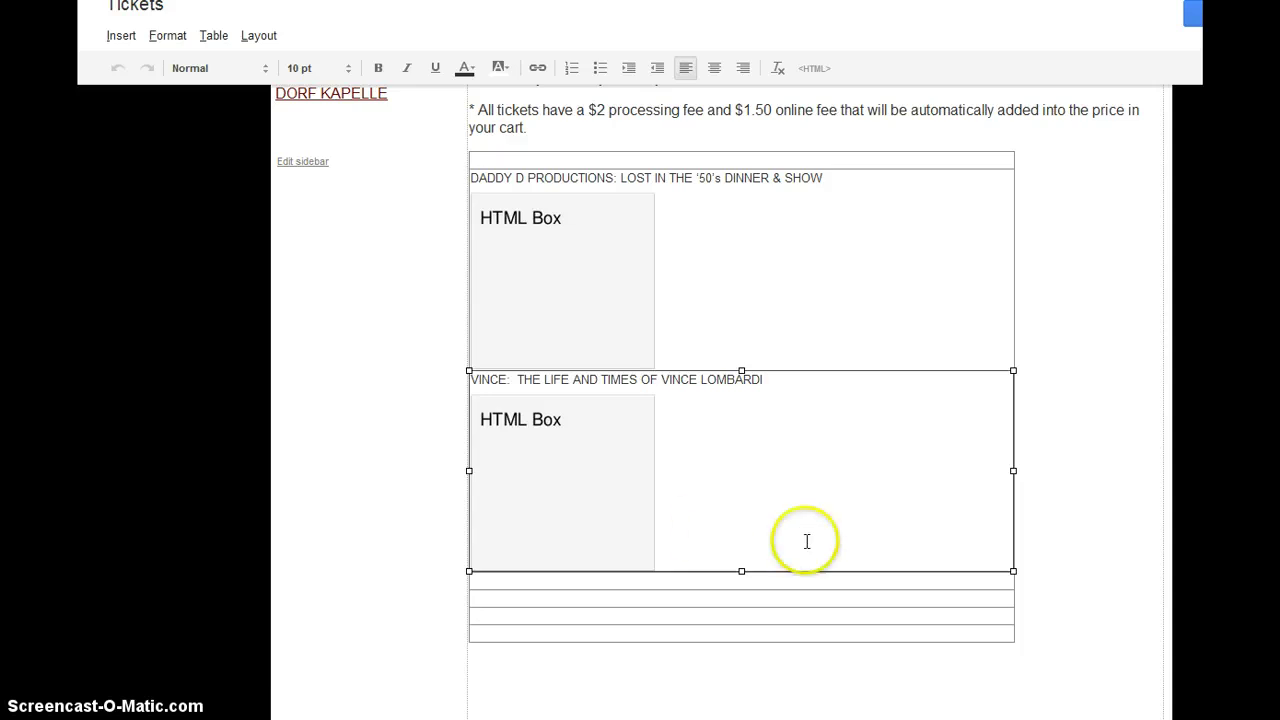
{"action": "left_click", "coordinate": [728, 582]}
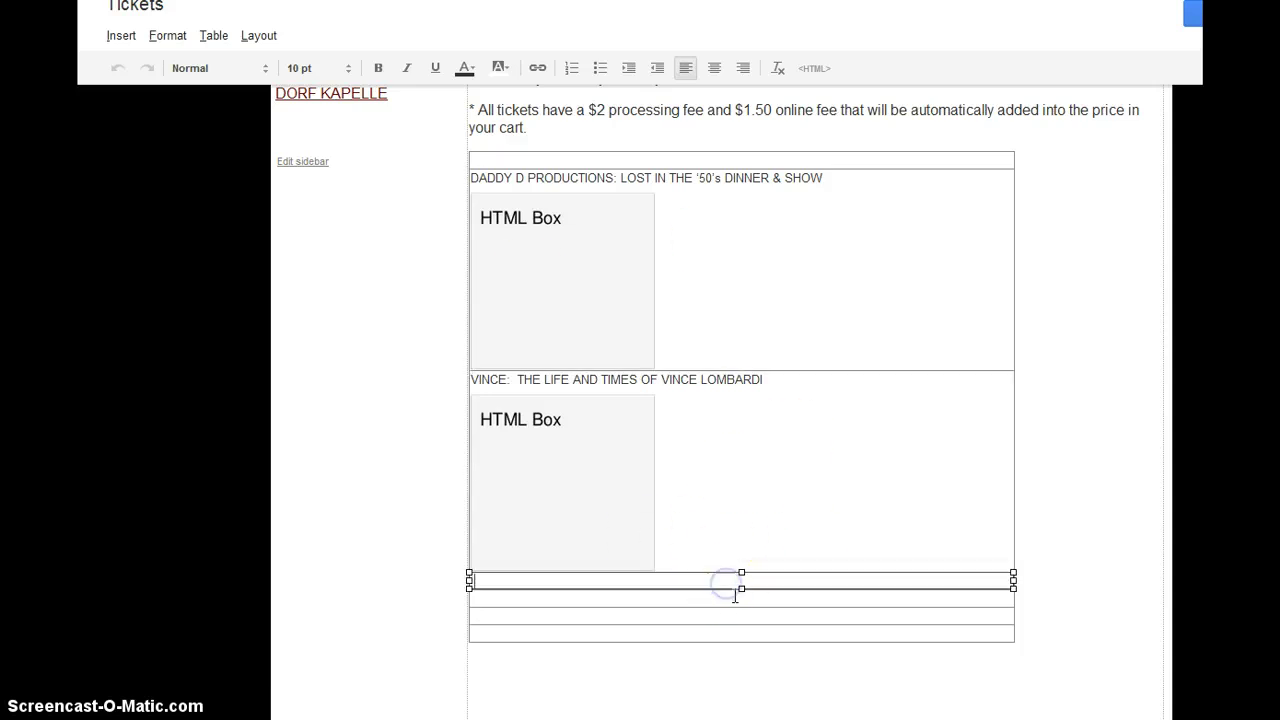